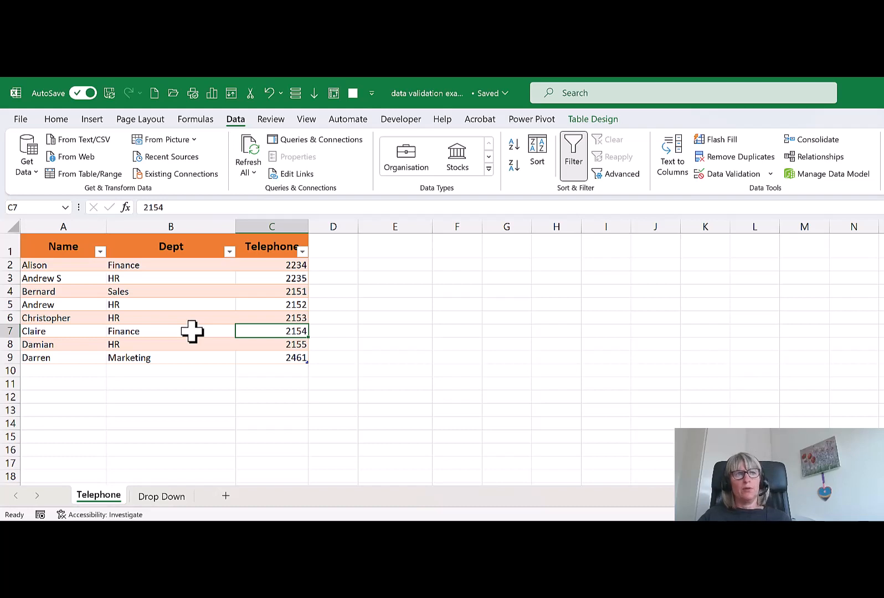
Add a new row to the Telephone table by entering a new employee's first name in cell A10.
{"action": "left_click", "coordinate": [189, 332]}
{"action": "left_click", "coordinate": [70, 371]}
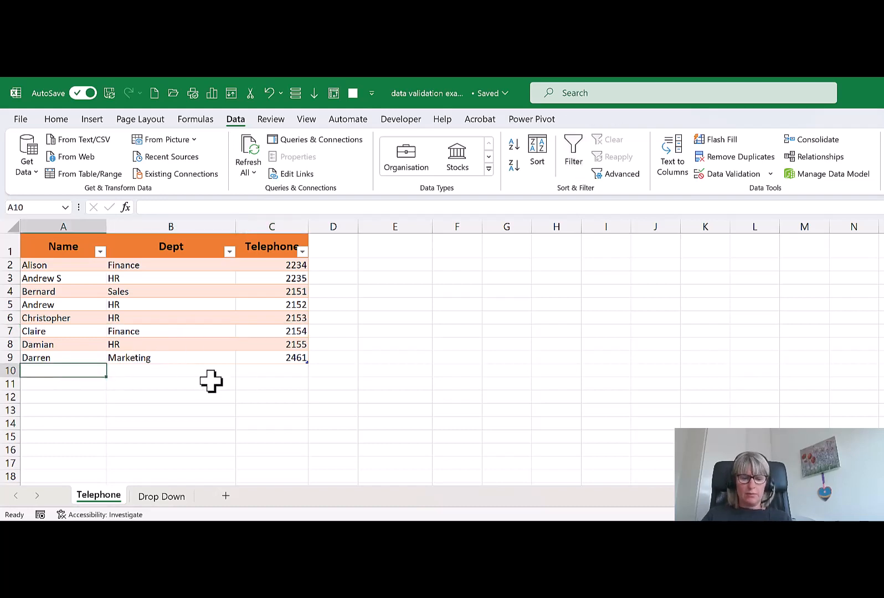
{"action": "type", "text": "Helen"}
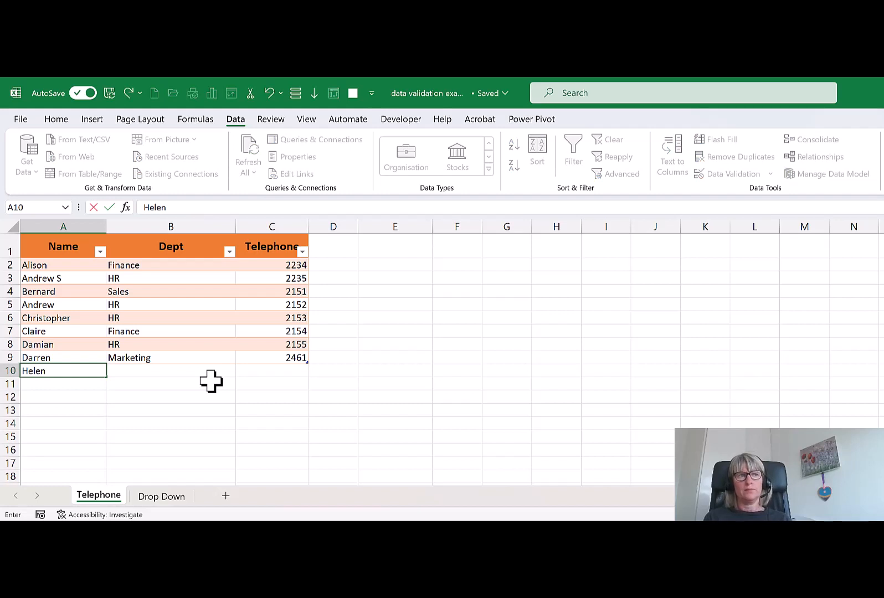
{"action": "key", "text": "Tab"}
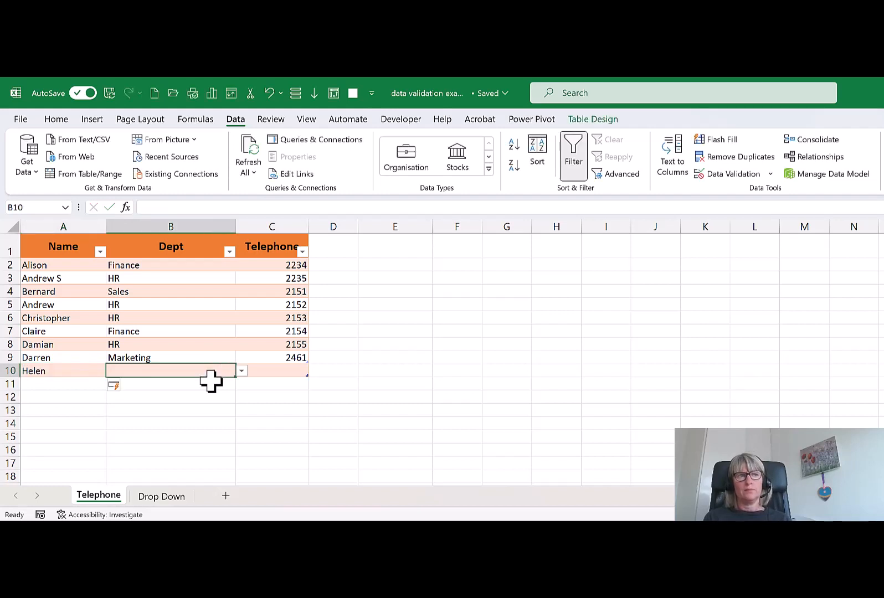
View the drop-down choices for cell B10 and try to enter "It" as the department instead.
{"action": "left_click", "coordinate": [242, 371]}
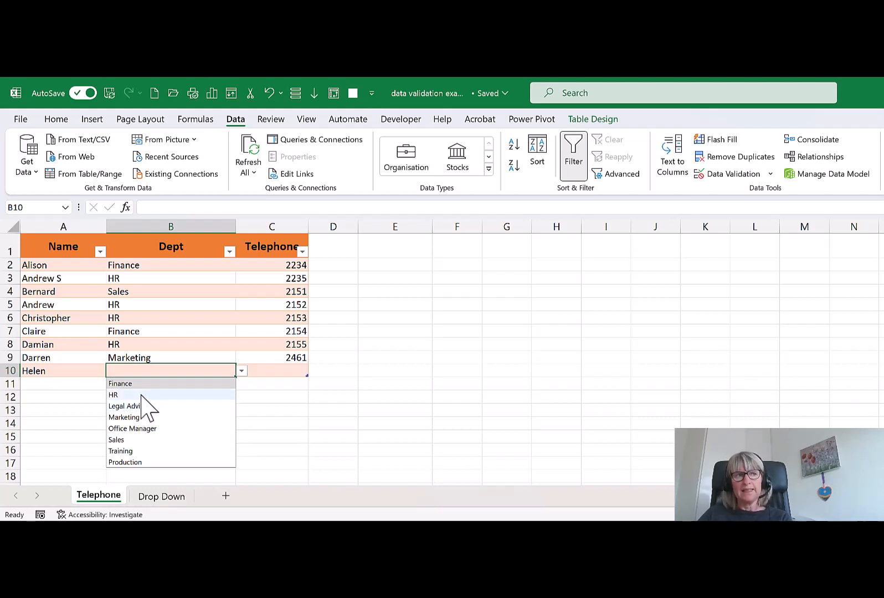
{"action": "left_click", "coordinate": [158, 372]}
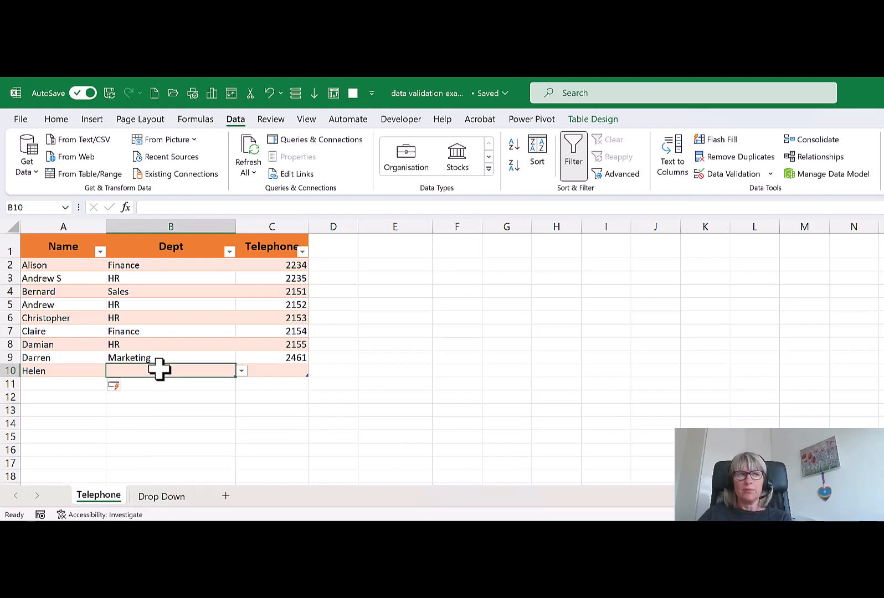
{"action": "type", "text": "It"}
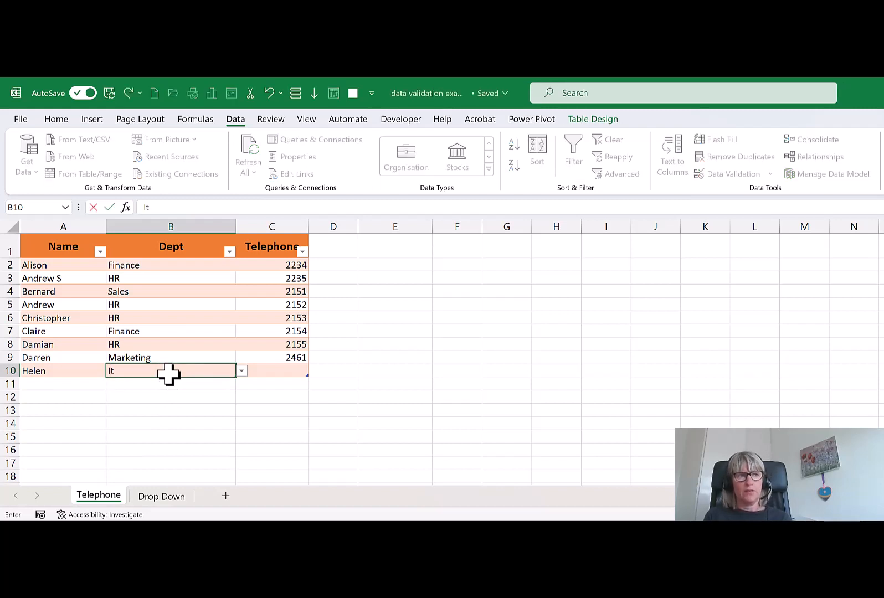
{"action": "key", "text": "Return"}
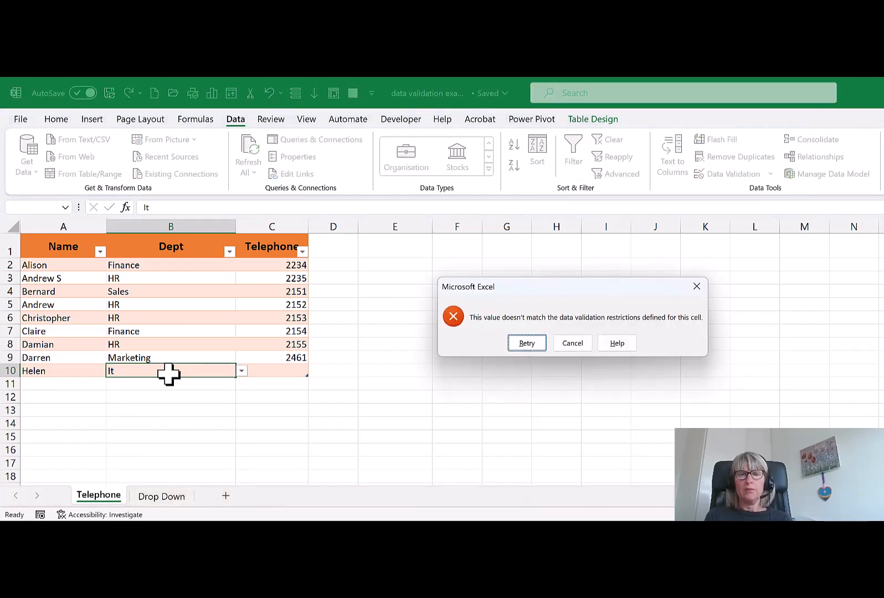
{"action": "left_click", "coordinate": [568, 345]}
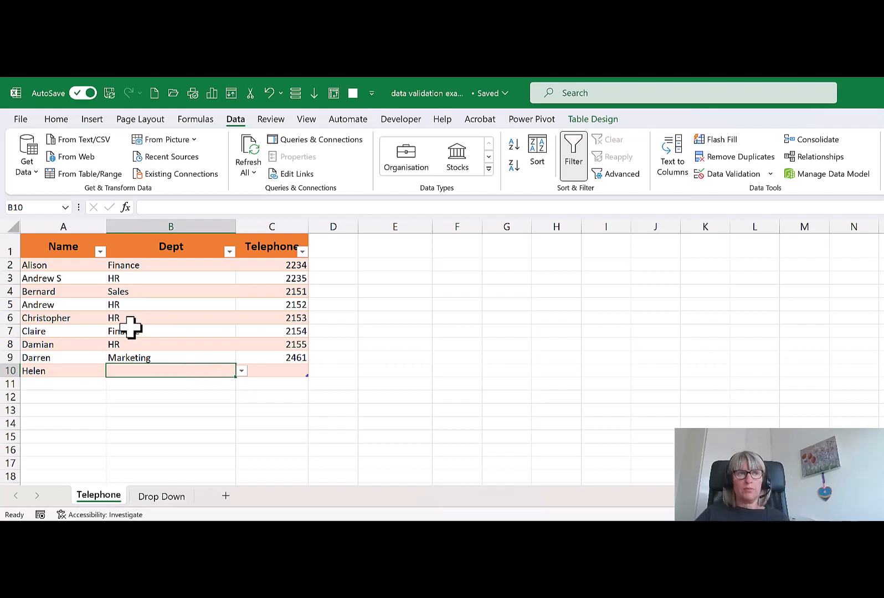
{"action": "left_click", "coordinate": [142, 232]}
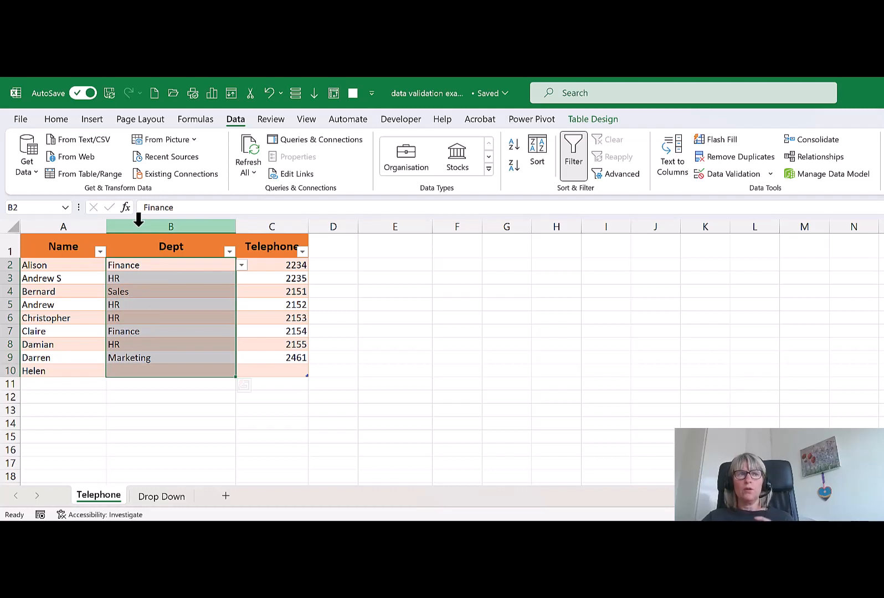
{"action": "left_click", "coordinate": [144, 221]}
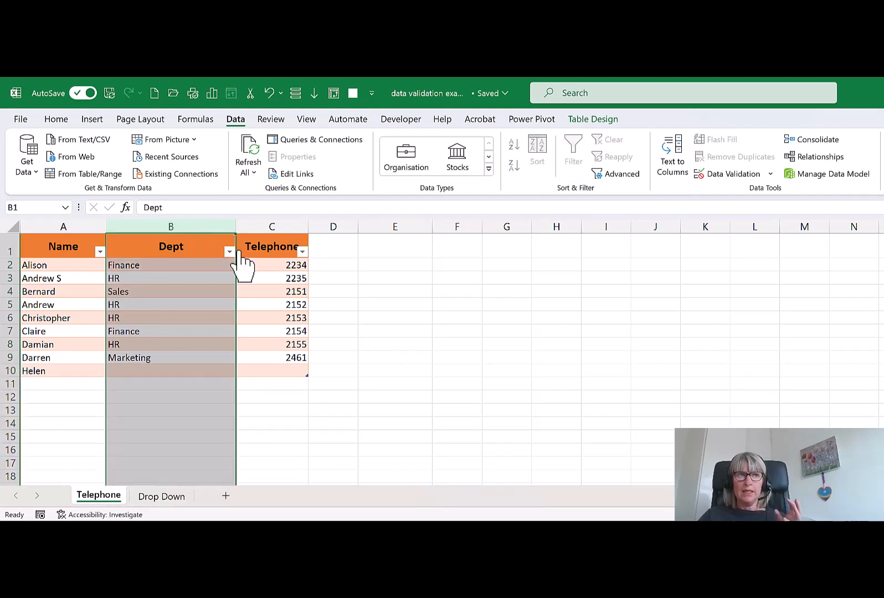
{"action": "scroll", "coordinate": [249, 402], "scroll_direction": "down", "scroll_amount": 3}
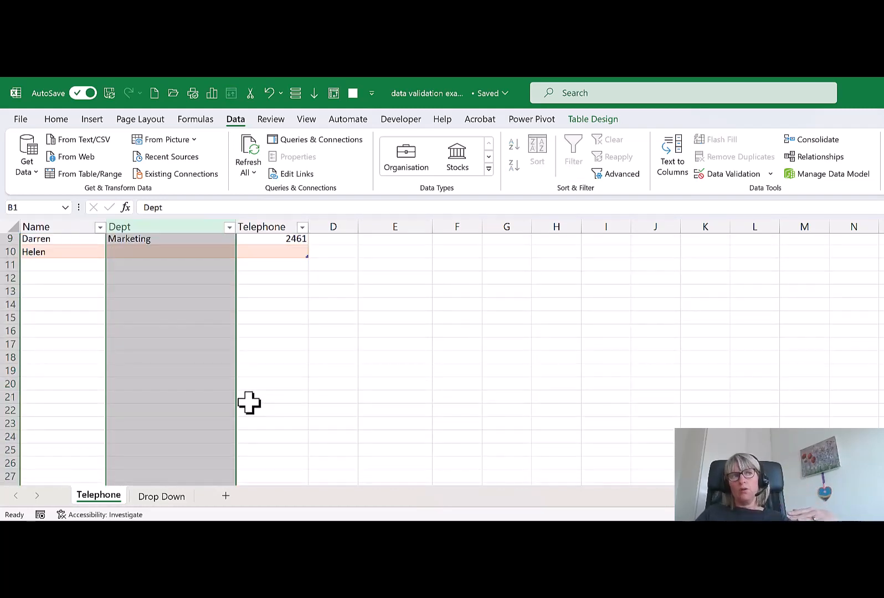
{"action": "scroll", "coordinate": [249, 403], "scroll_direction": "up", "scroll_amount": 3}
{"action": "left_click", "coordinate": [173, 346]}
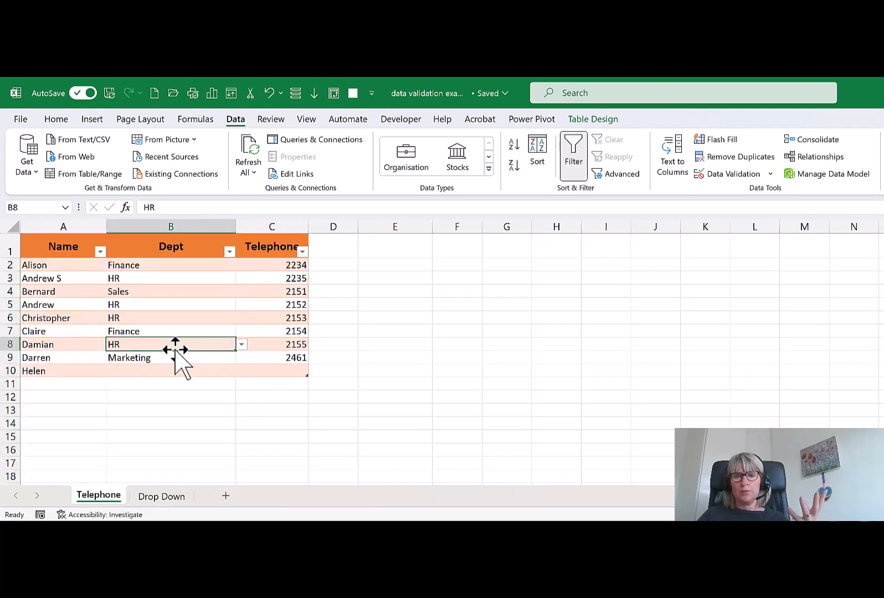
Review the data validation settings of the Dept column's data cells and examine the list's source range on the Drop Down sheet.
{"action": "left_click", "coordinate": [178, 235]}
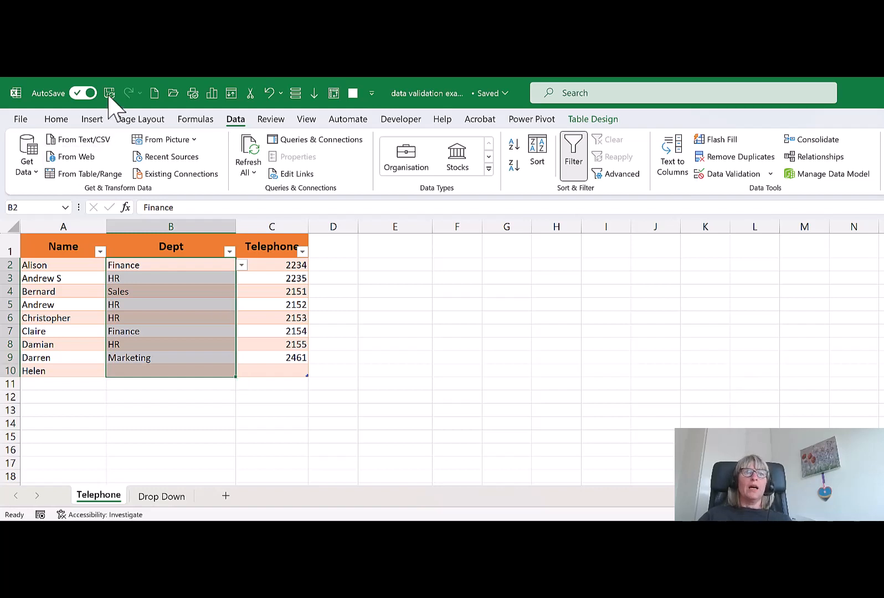
{"action": "left_click", "coordinate": [155, 93]}
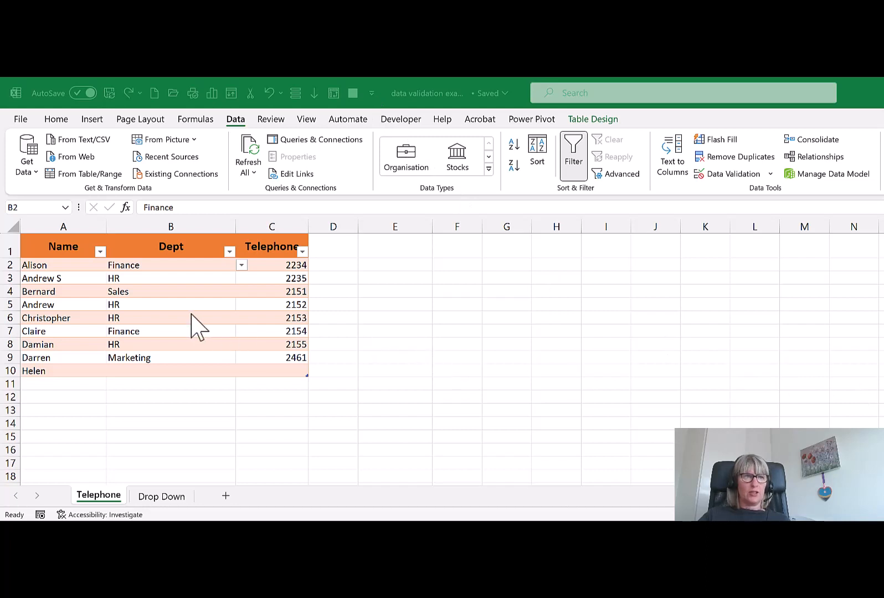
{"action": "left_click", "coordinate": [167, 236]}
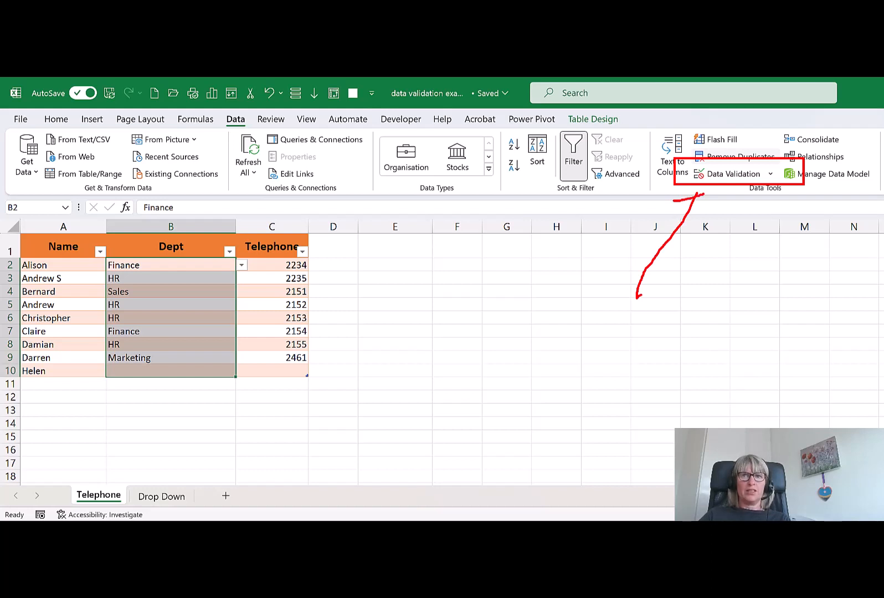
{"action": "left_click", "coordinate": [725, 174]}
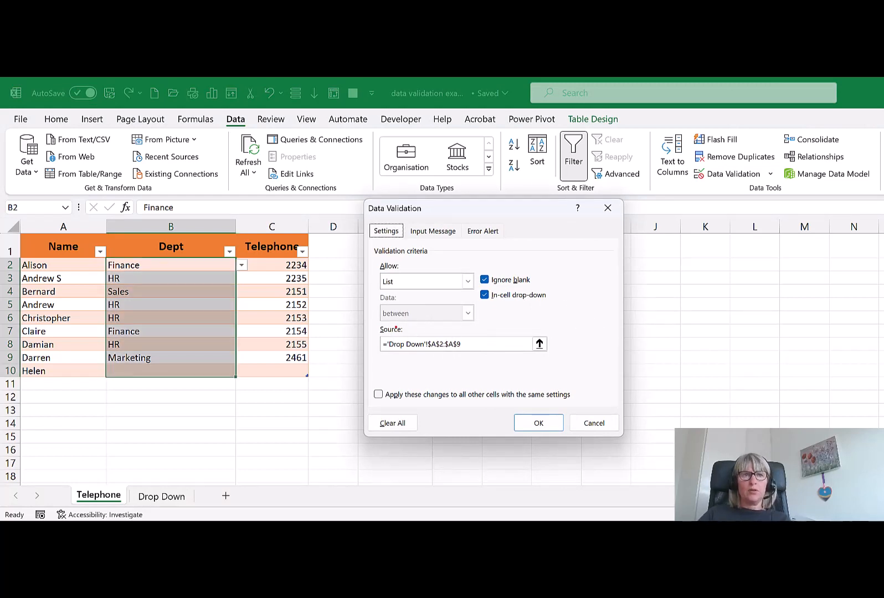
{"action": "mouse_move", "coordinate": [372, 324]}
{"action": "left_mouse_down"}
{"action": "mouse_move", "coordinate": [486, 359]}
{"action": "mouse_move", "coordinate": [515, 358]}
{"action": "left_mouse_up"}
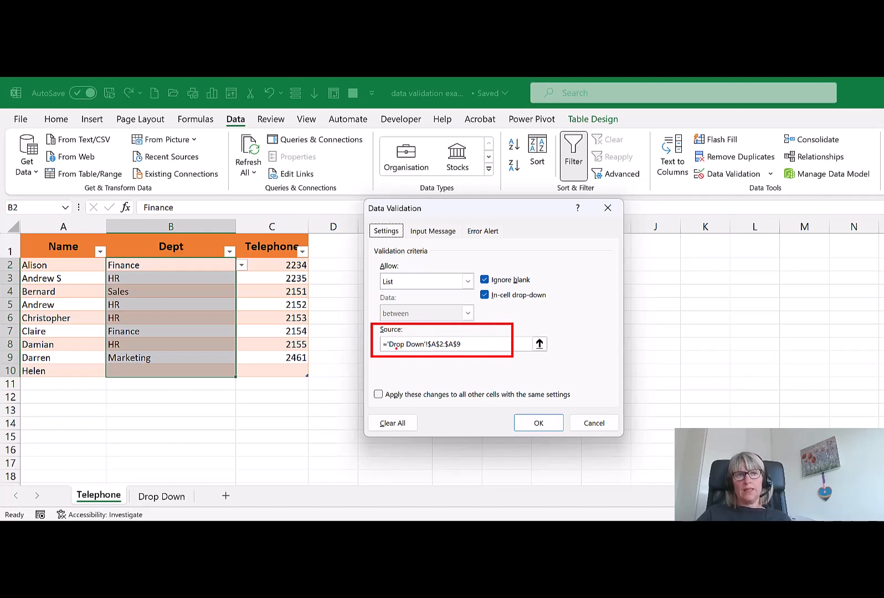
{"action": "left_click_drag", "start_coordinate": [397, 347], "coordinate": [426, 349]}
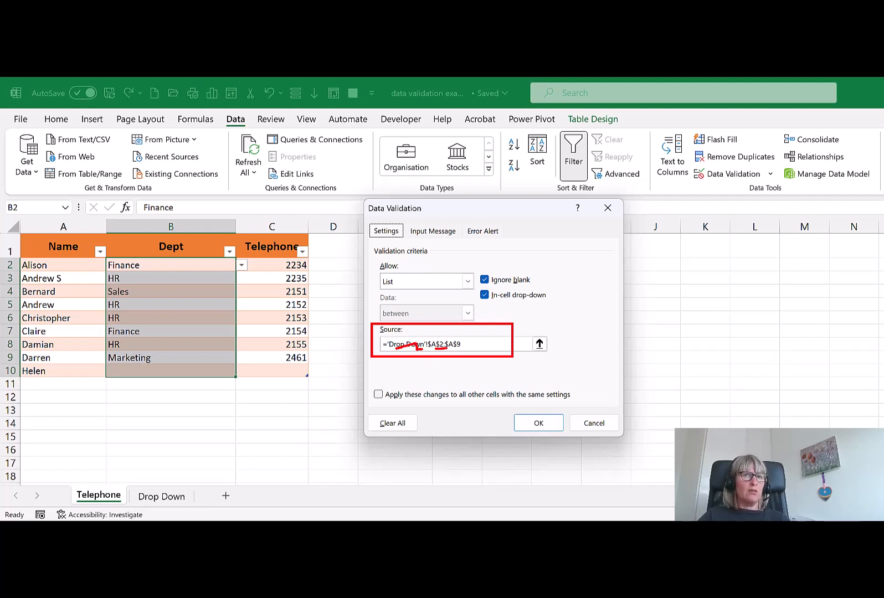
{"action": "key", "text": "Escape"}
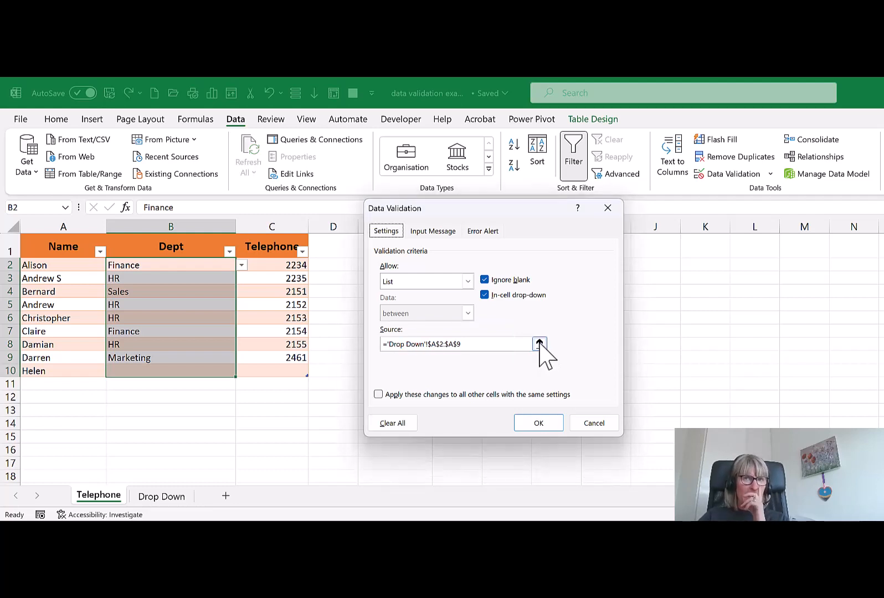
{"action": "left_click", "coordinate": [539, 344]}
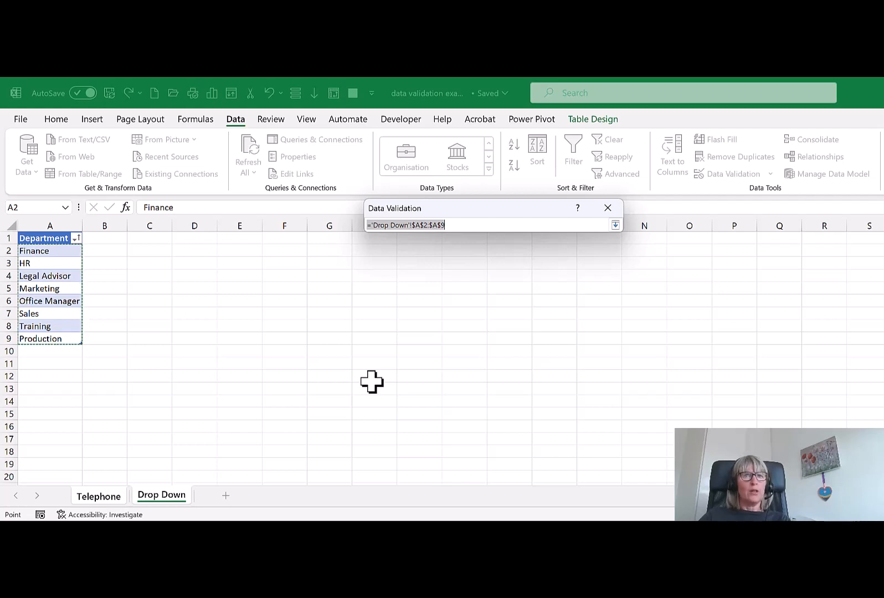
{"action": "left_click", "coordinate": [615, 225]}
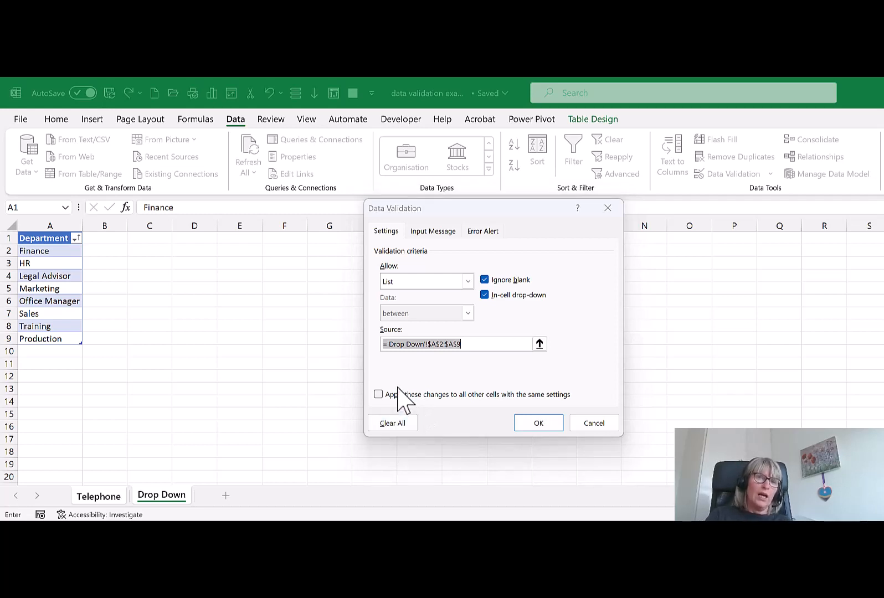
Clear all data validation from the Dept column's data cells and check individual cells for the drop-down arrow.
{"action": "mouse_move", "coordinate": [348, 396]}
{"action": "left_mouse_down"}
{"action": "mouse_move", "coordinate": [434, 409]}
{"action": "mouse_move", "coordinate": [454, 443]}
{"action": "left_mouse_up"}
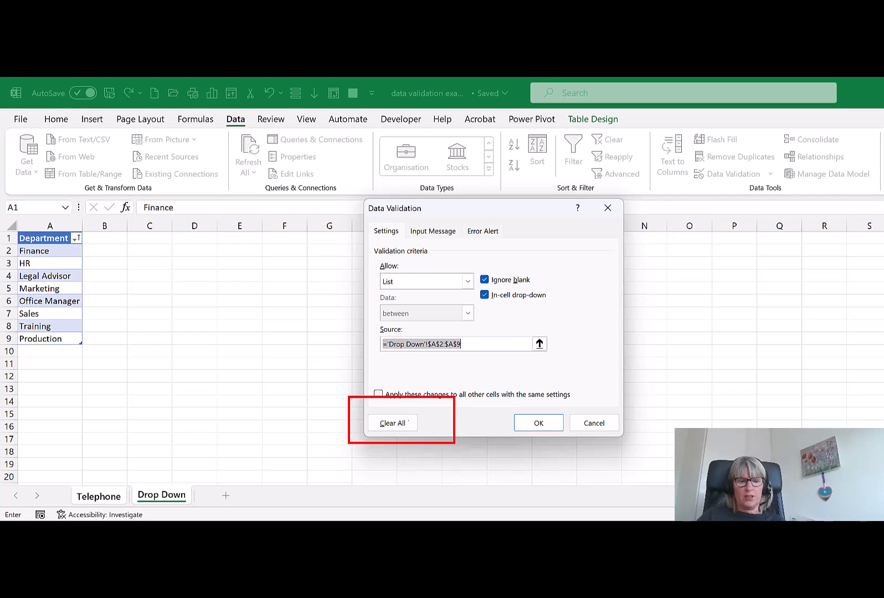
{"action": "left_click", "coordinate": [381, 424]}
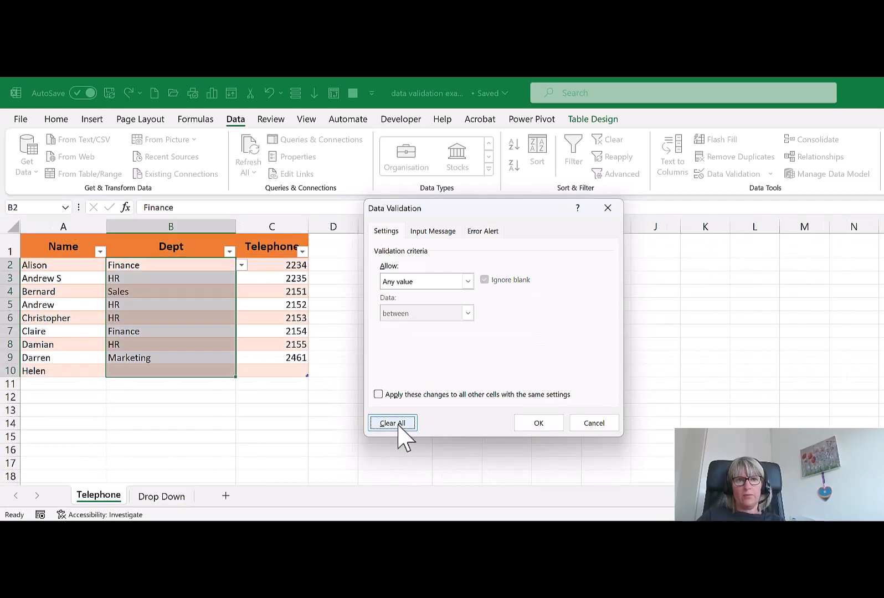
{"action": "left_click", "coordinate": [556, 421]}
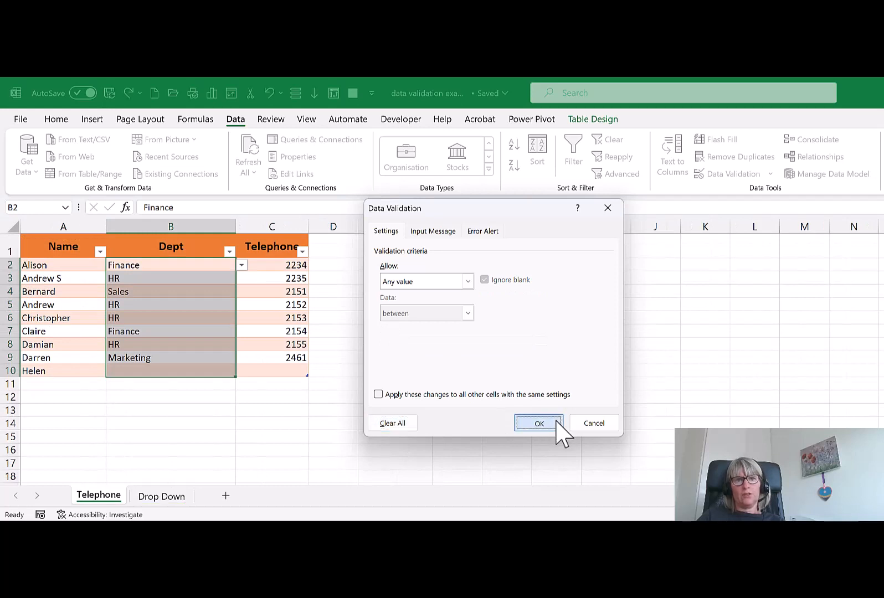
{"action": "left_click", "coordinate": [401, 424]}
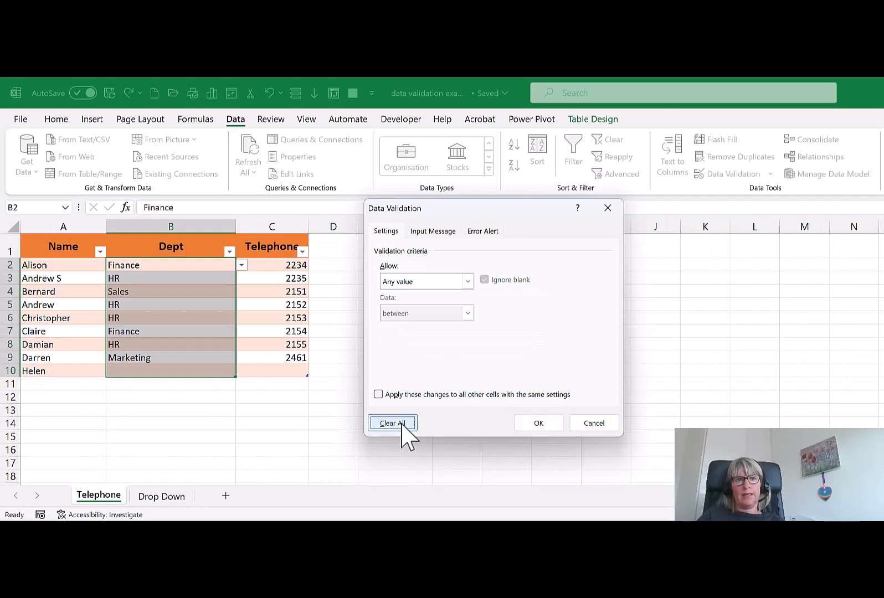
{"action": "left_click", "coordinate": [560, 423]}
{"action": "left_click", "coordinate": [267, 317]}
{"action": "left_click", "coordinate": [204, 303]}
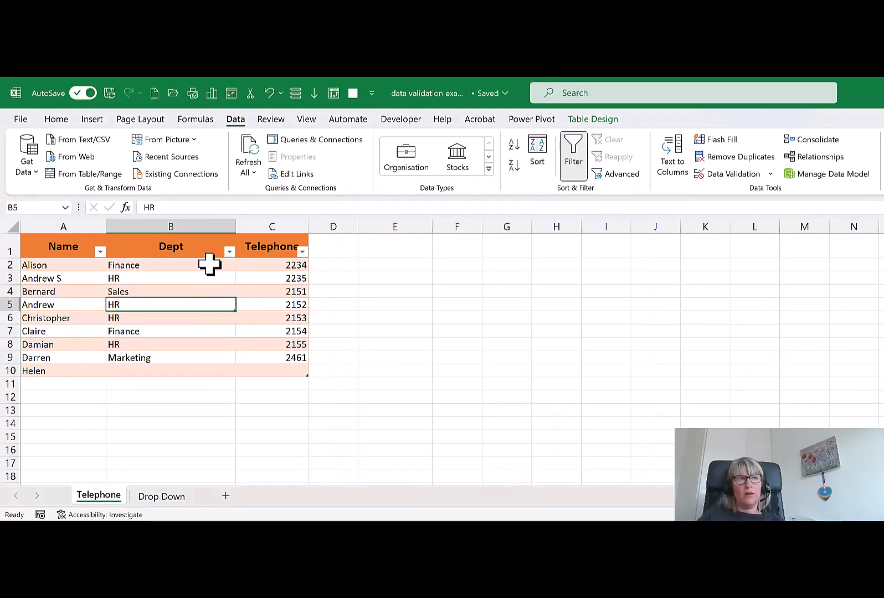
{"action": "left_click", "coordinate": [206, 267]}
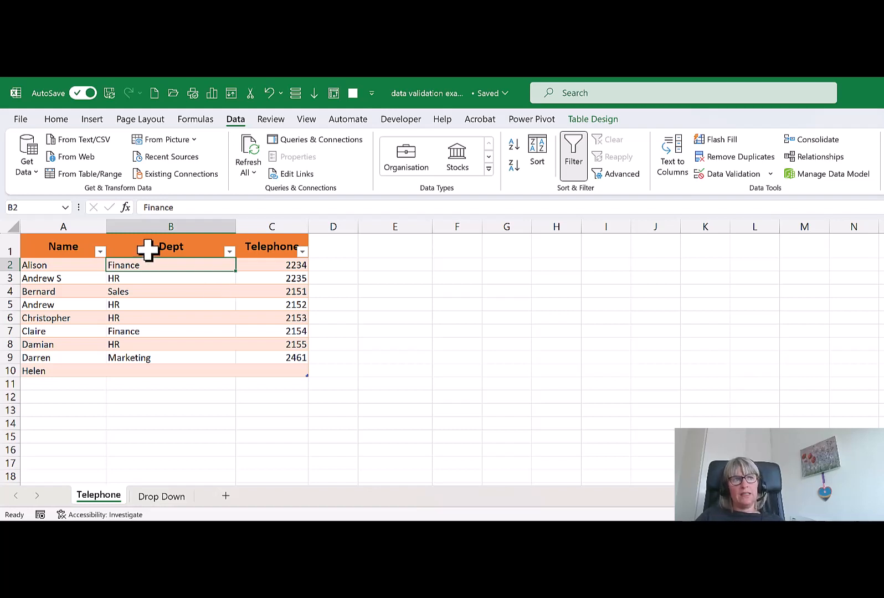
Add IT as a new department in cell A10 of the Drop Down sheet.
{"action": "left_click", "coordinate": [149, 498]}
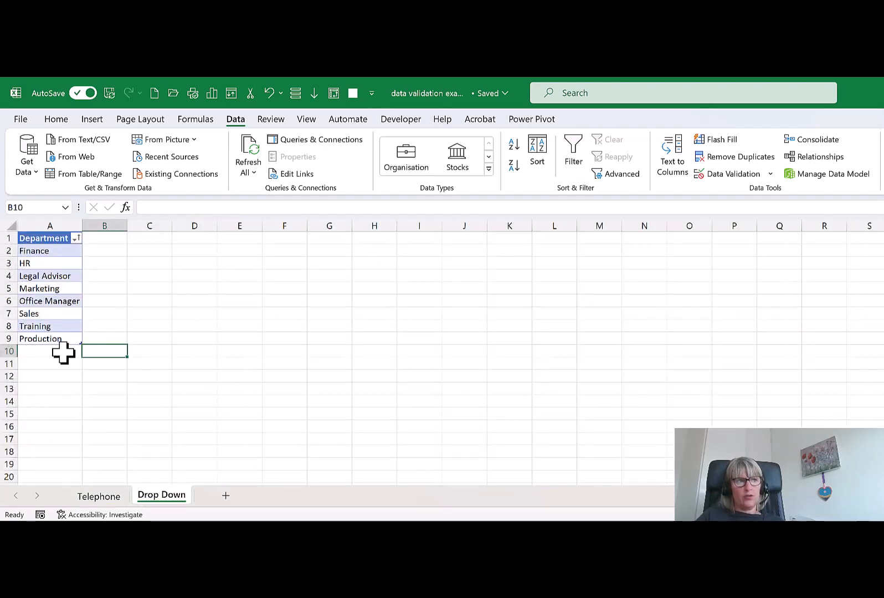
{"action": "left_click", "coordinate": [63, 352]}
{"action": "type", "text": "IT"}
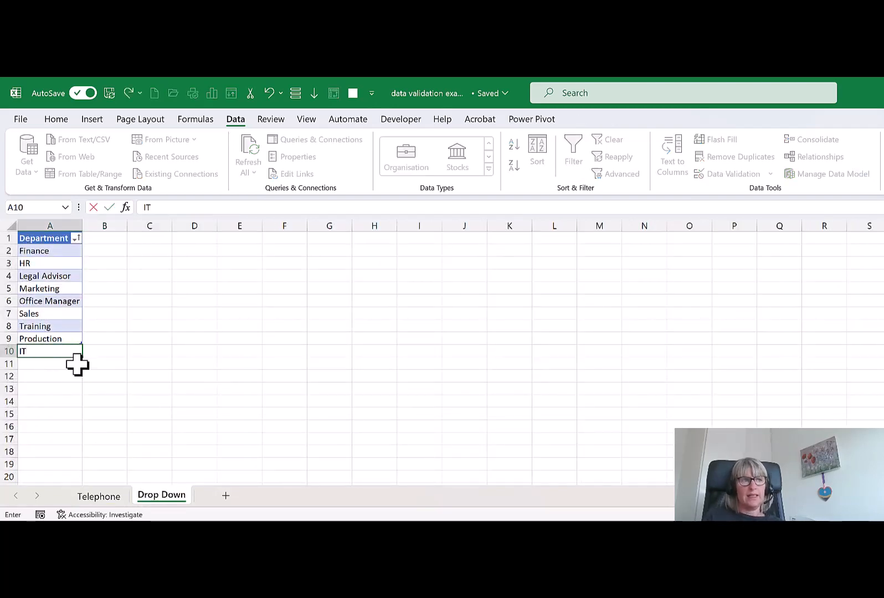
{"action": "key", "text": "Return"}
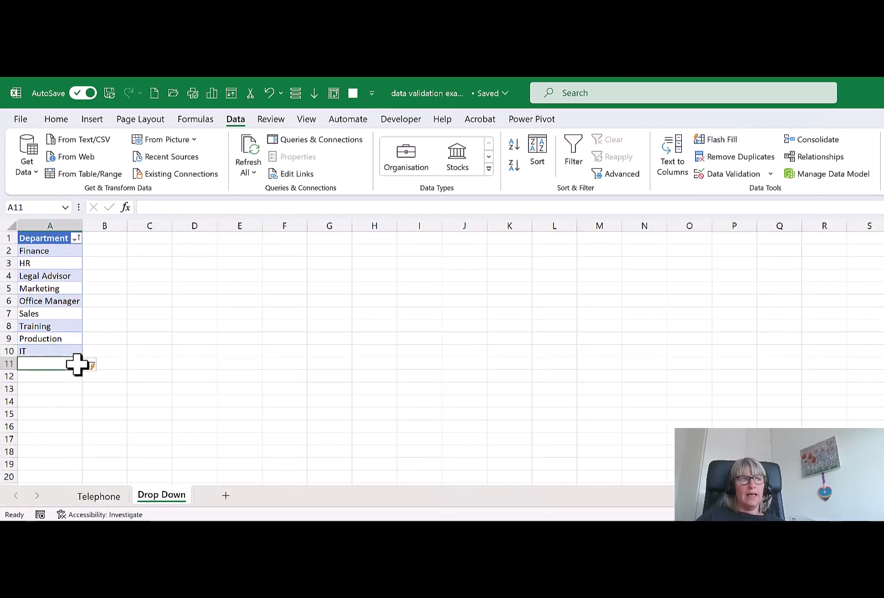
Sort the Department table alphabetically from A to Z.
{"action": "left_click", "coordinate": [77, 240]}
{"action": "left_click", "coordinate": [137, 161]}
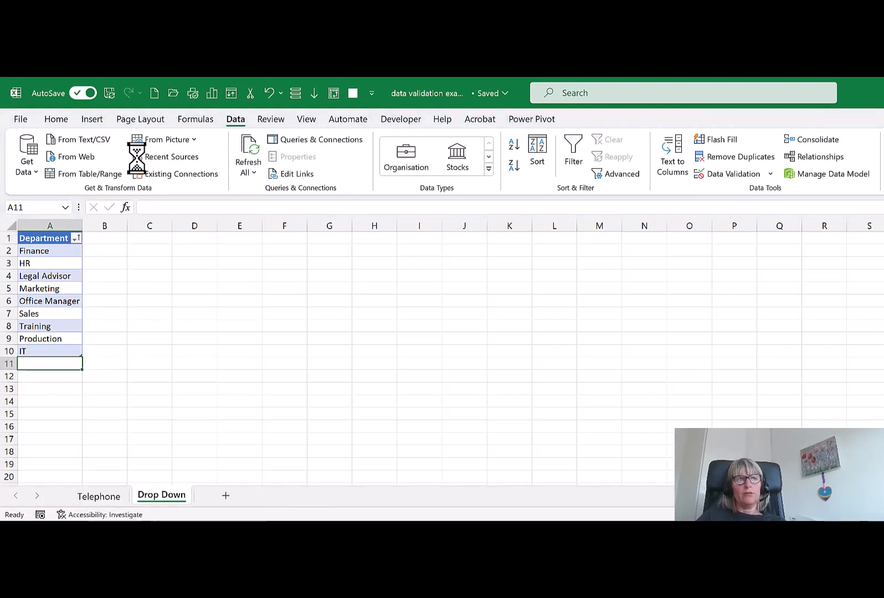
{"action": "left_click", "coordinate": [148, 264]}
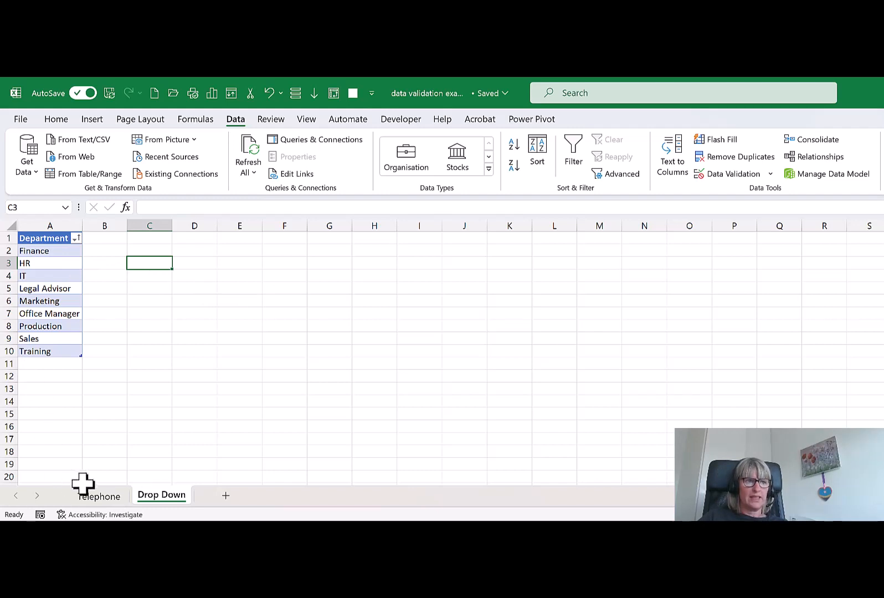
Set the data validation of the Dept column's data cells on the Telephone sheet to allow a List.
{"action": "left_click", "coordinate": [106, 497]}
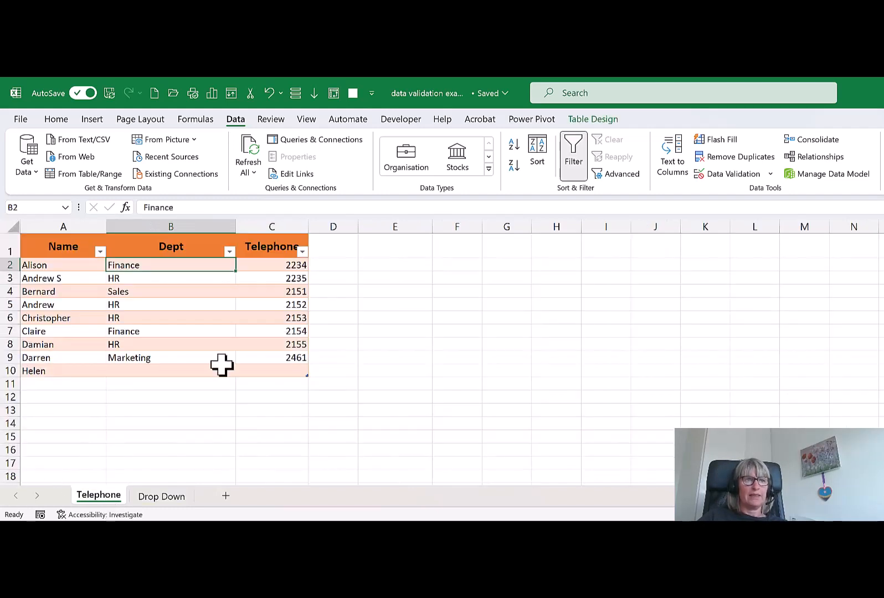
{"action": "left_click", "coordinate": [186, 234]}
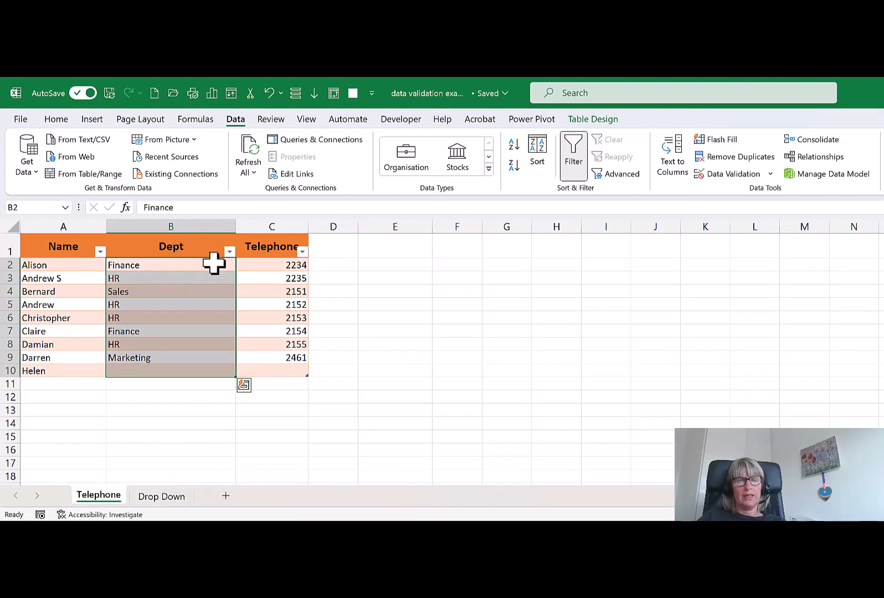
{"action": "left_click", "coordinate": [721, 175]}
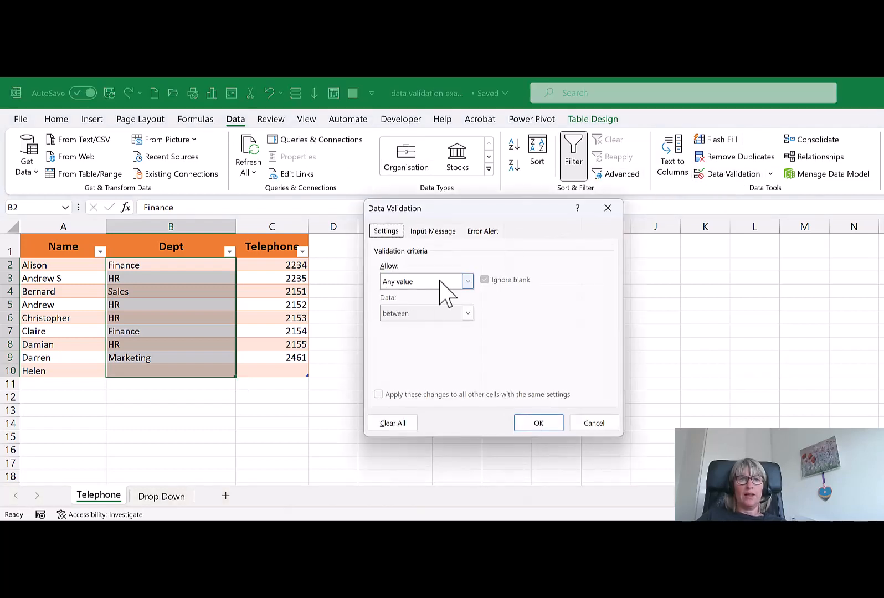
{"action": "left_click", "coordinate": [470, 281]}
{"action": "left_click", "coordinate": [422, 323]}
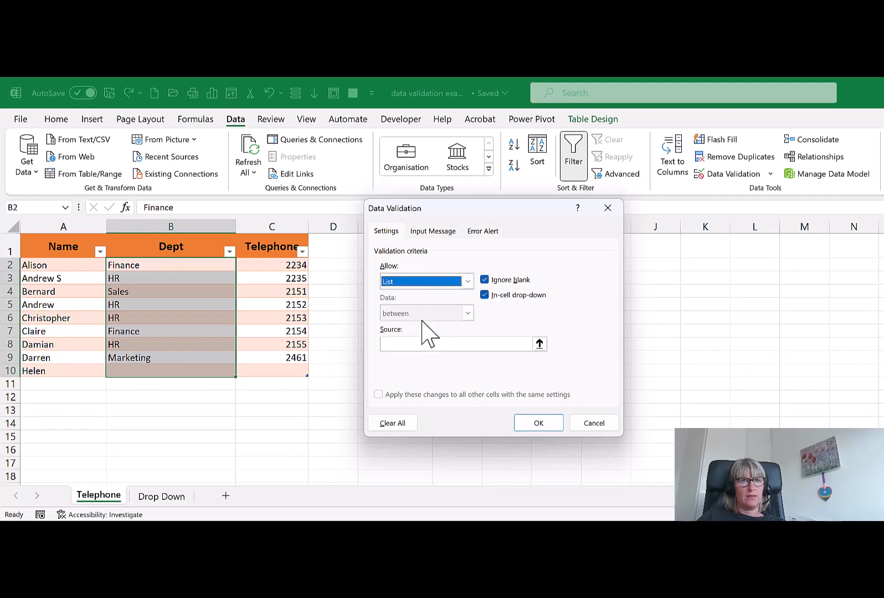
{"action": "left_click", "coordinate": [394, 345]}
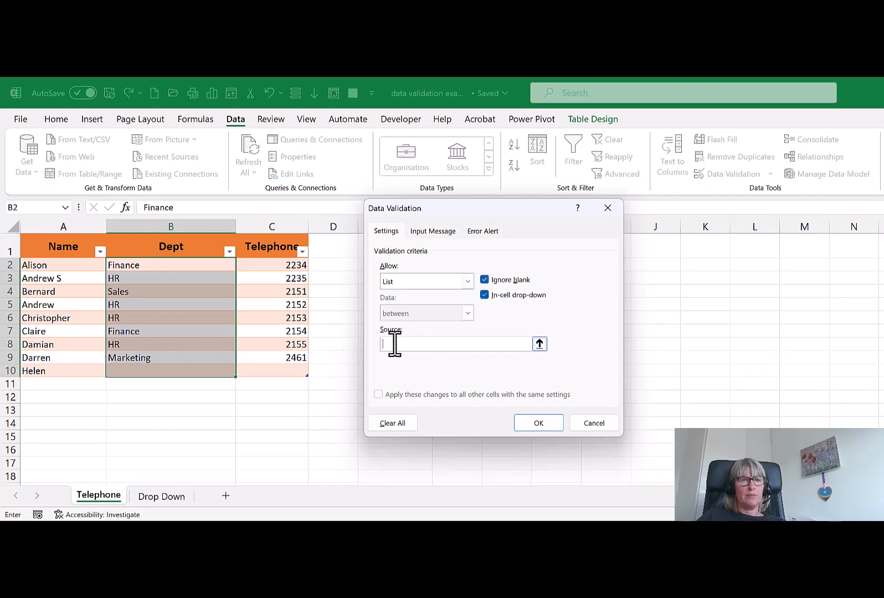
Use cells A2 to A10 of the Drop Down sheet as the list source and apply the validation.
{"action": "left_click", "coordinate": [160, 496]}
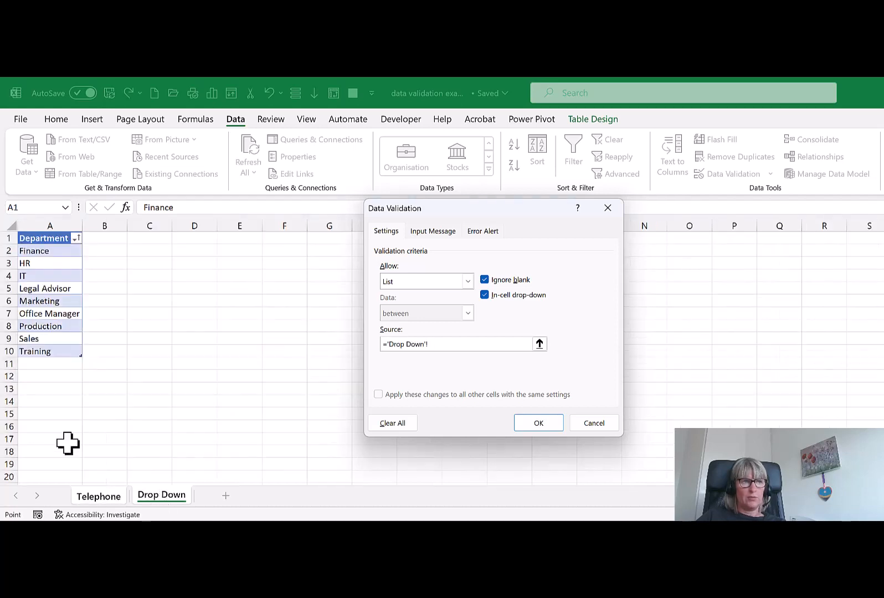
{"action": "left_click", "coordinate": [37, 225]}
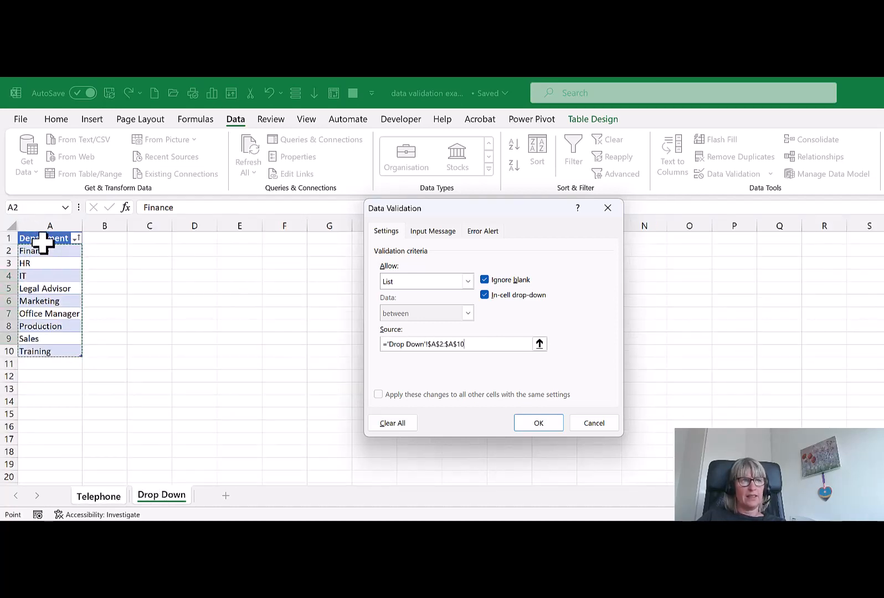
{"action": "left_click", "coordinate": [37, 226]}
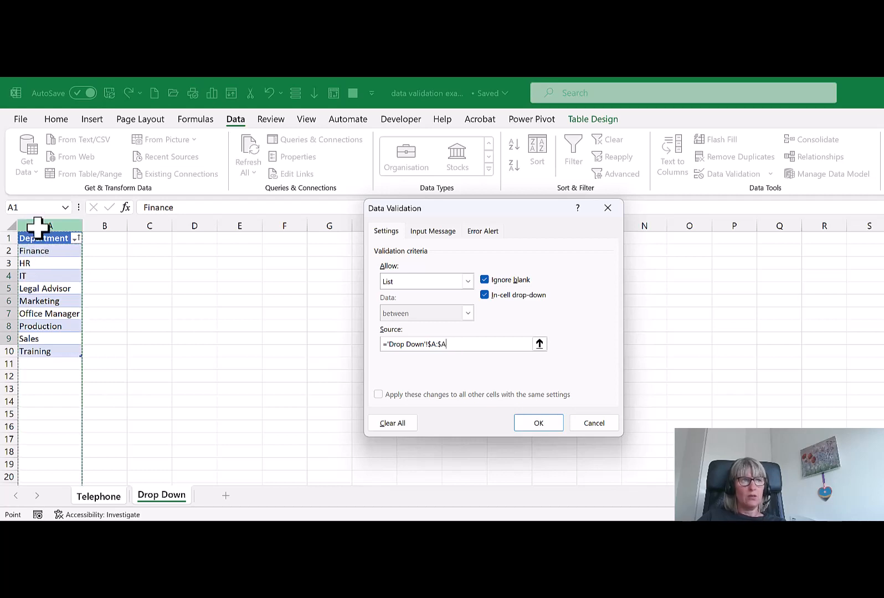
{"action": "left_click", "coordinate": [35, 235]}
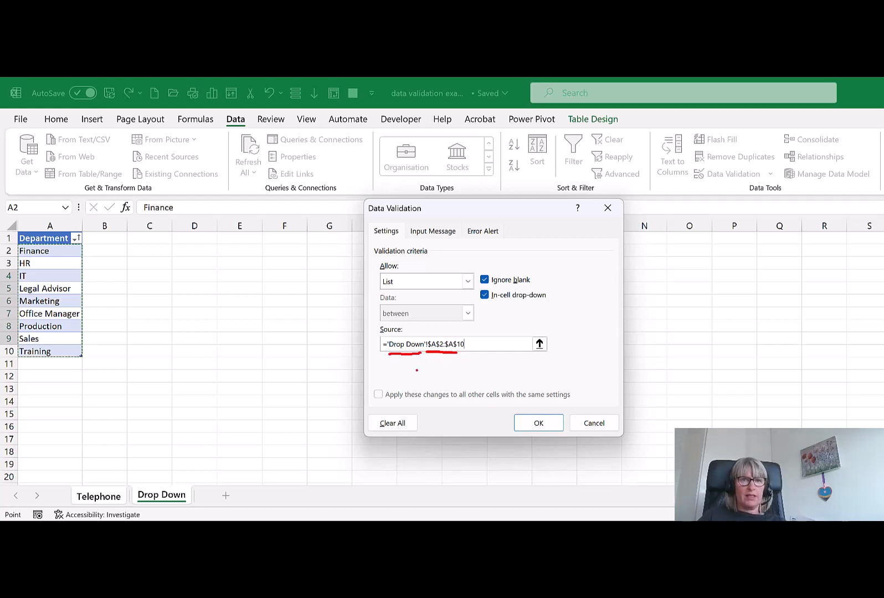
{"action": "left_click", "coordinate": [540, 423]}
Fill the empty Dept cell B10 with IT from its drop-down list.
{"action": "left_click", "coordinate": [197, 407]}
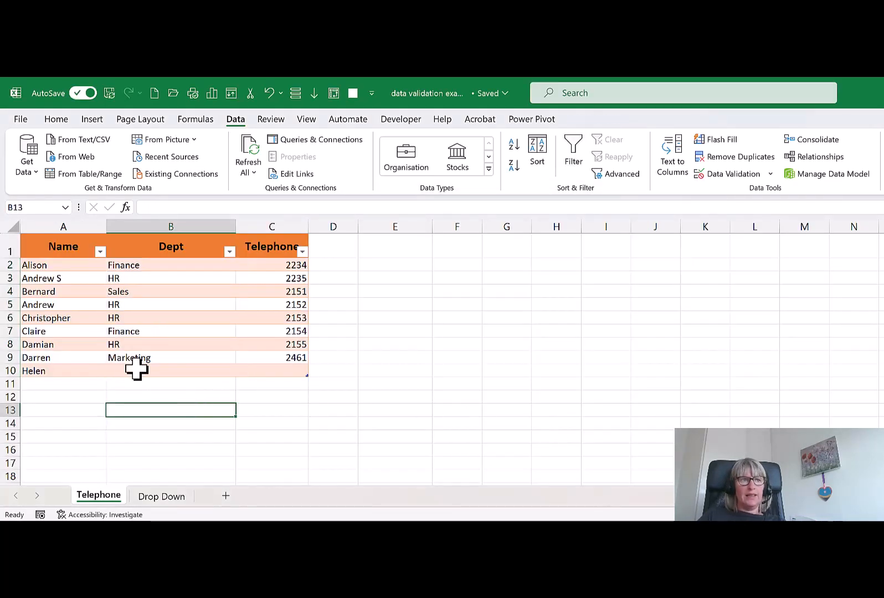
{"action": "left_click", "coordinate": [156, 370]}
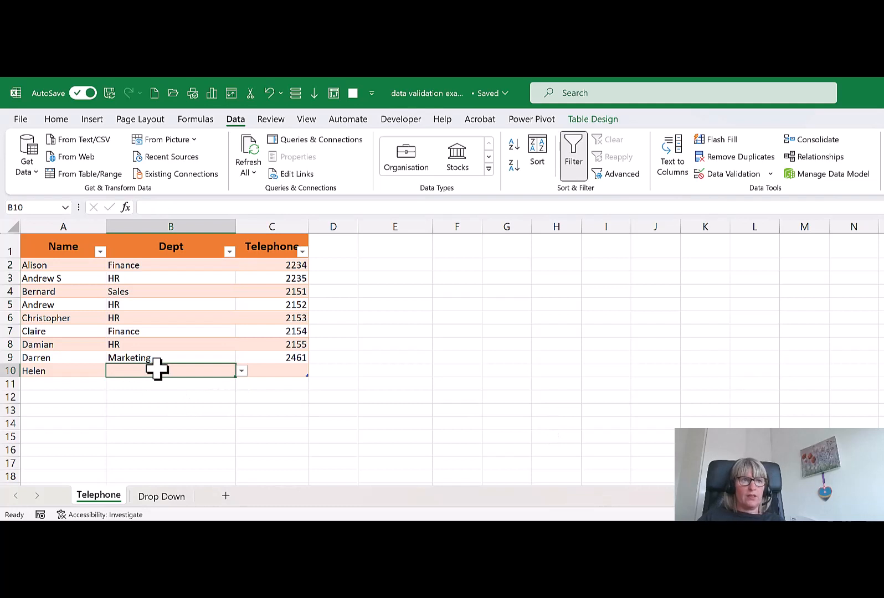
{"action": "left_click", "coordinate": [241, 372]}
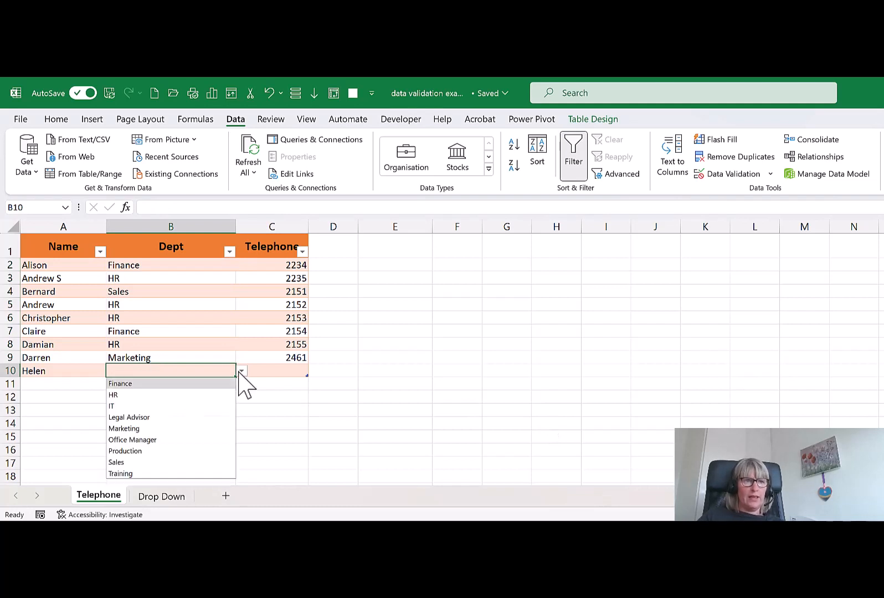
{"action": "left_click", "coordinate": [181, 405]}
{"action": "left_click", "coordinate": [261, 368]}
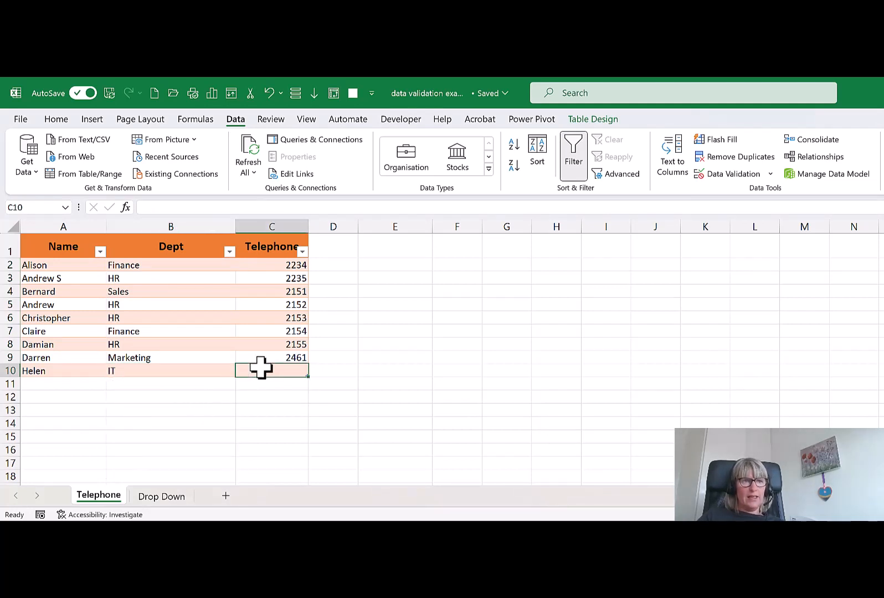
Add a table row with a new person's name in A11 and check the department drop-down in B11.
{"action": "key", "text": "Tab"}
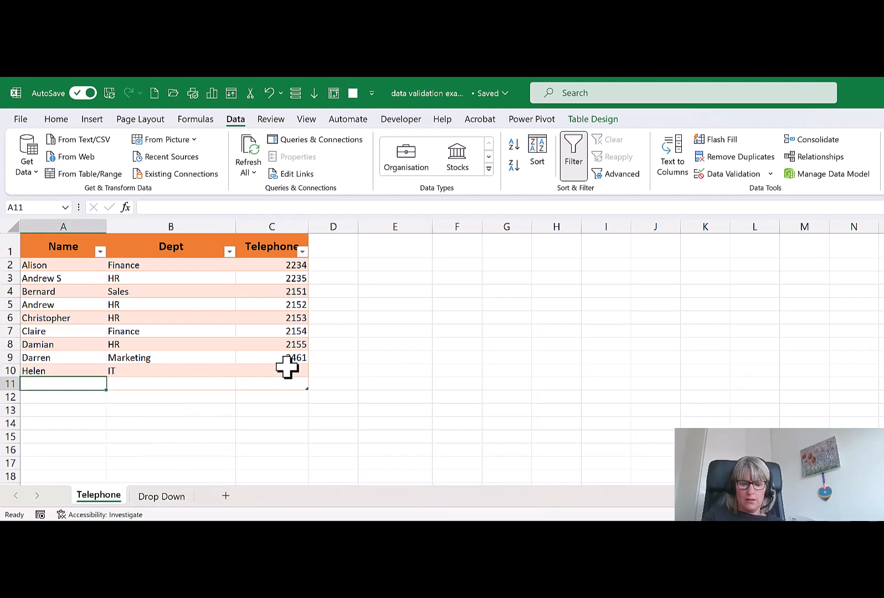
{"action": "type", "text": "Lucy"}
{"action": "key", "text": "Tab"}
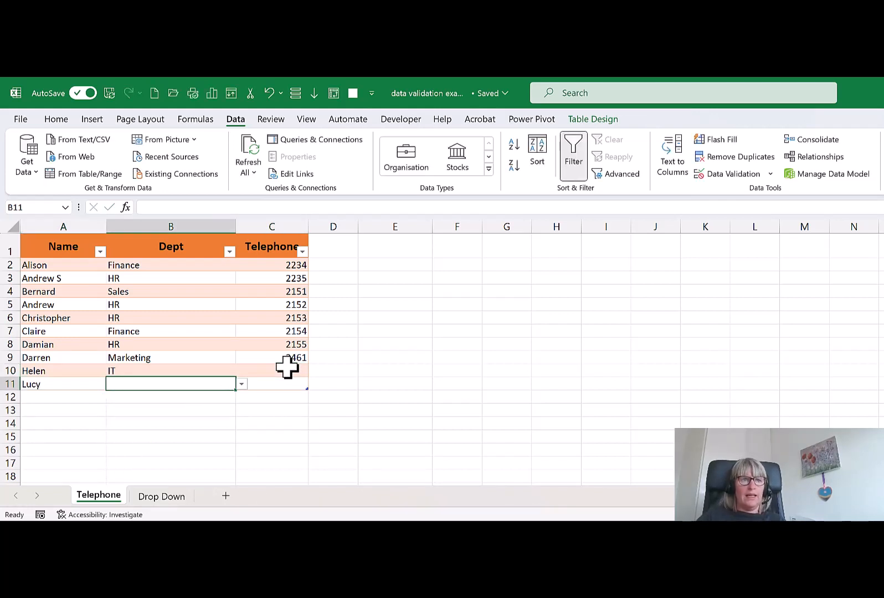
{"action": "left_click", "coordinate": [242, 384]}
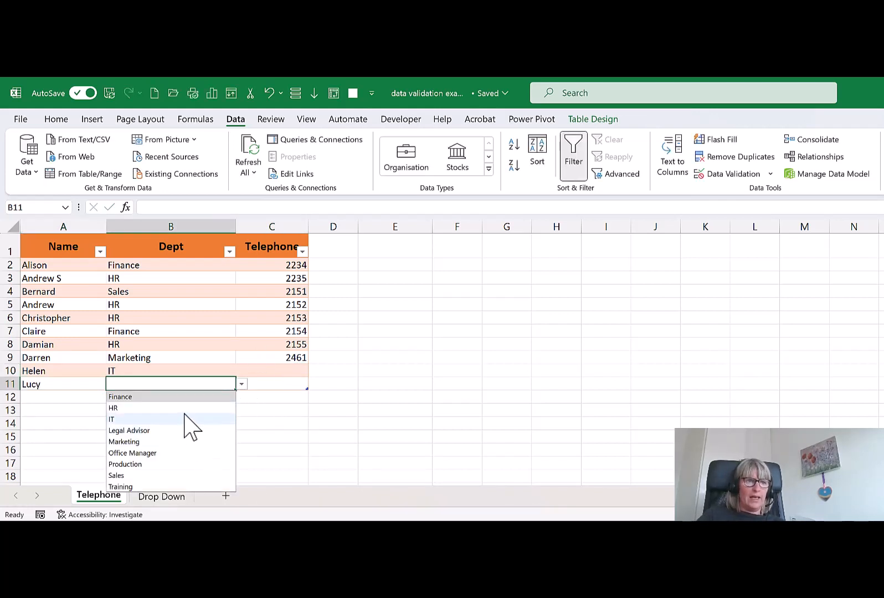
{"action": "left_click", "coordinate": [187, 367]}
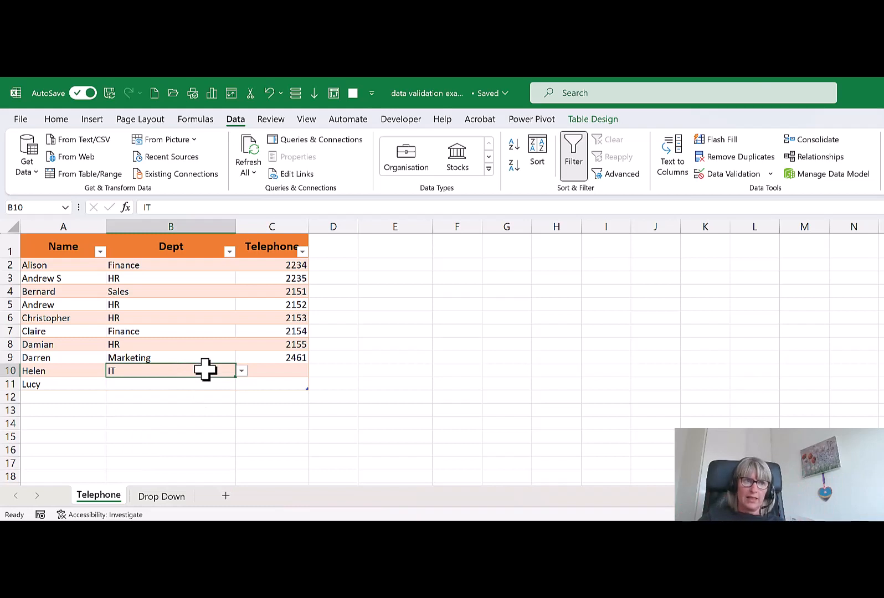
{"action": "left_click", "coordinate": [207, 383]}
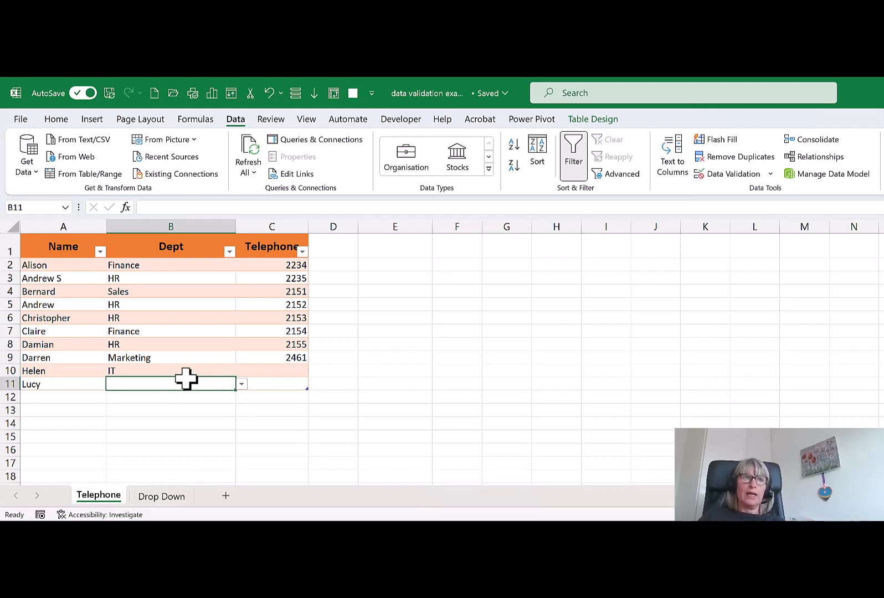
Clear all data validation from the Dept column's data cells, including the new row 11.
{"action": "left_click", "coordinate": [162, 497]}
{"action": "left_click", "coordinate": [116, 501]}
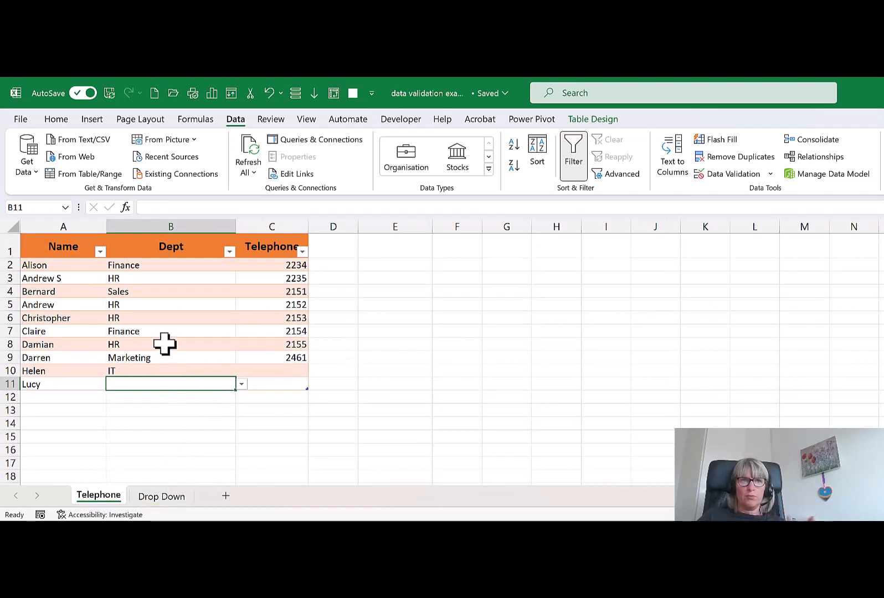
{"action": "left_click", "coordinate": [183, 228]}
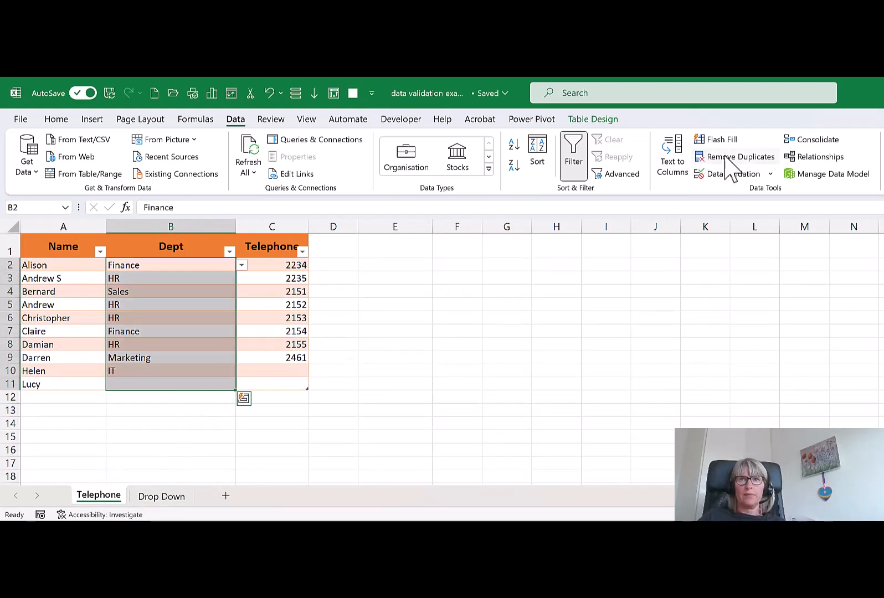
{"action": "left_click", "coordinate": [715, 177]}
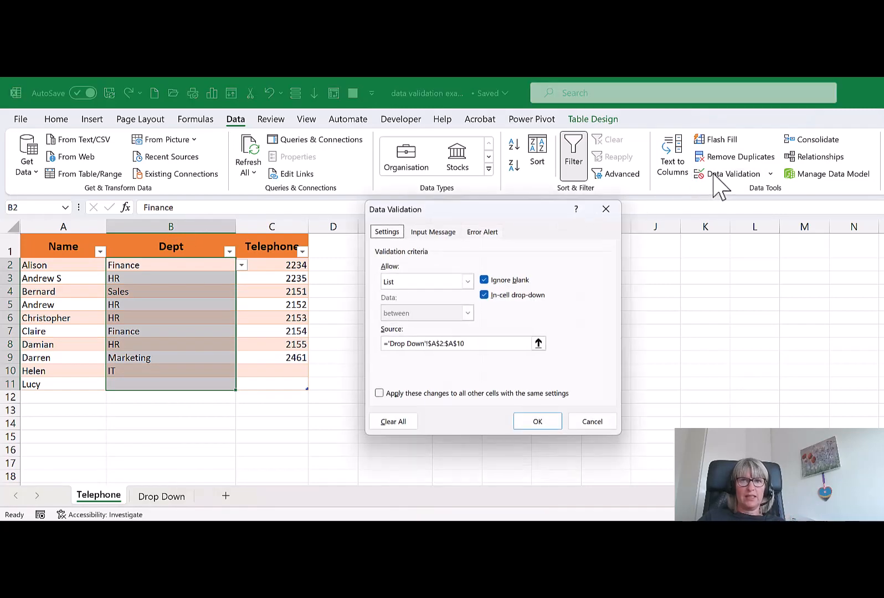
{"action": "left_click", "coordinate": [394, 423]}
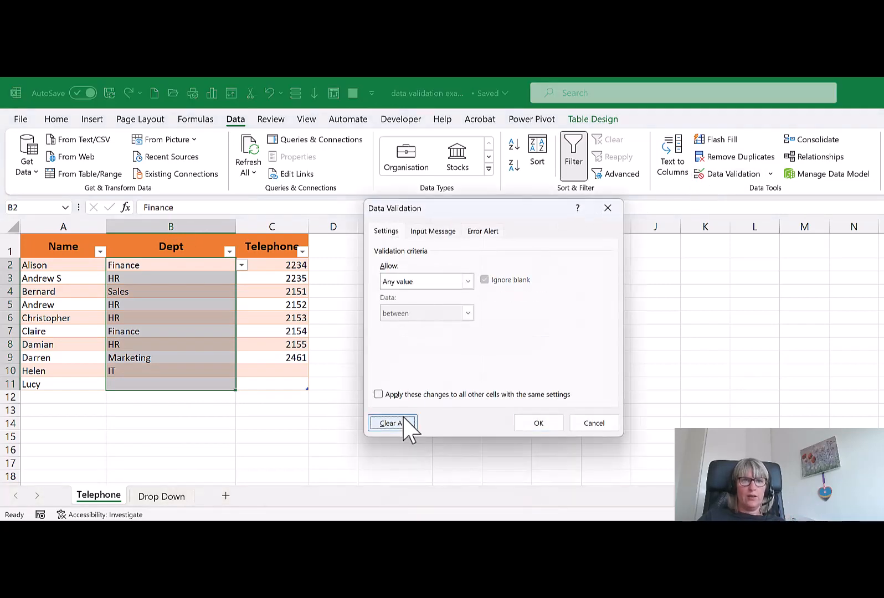
{"action": "left_click", "coordinate": [529, 425]}
Copy the department names from the Drop Down sheet to the Telephone sheet starting at H1 and fit column H to them.
{"action": "left_click", "coordinate": [162, 496]}
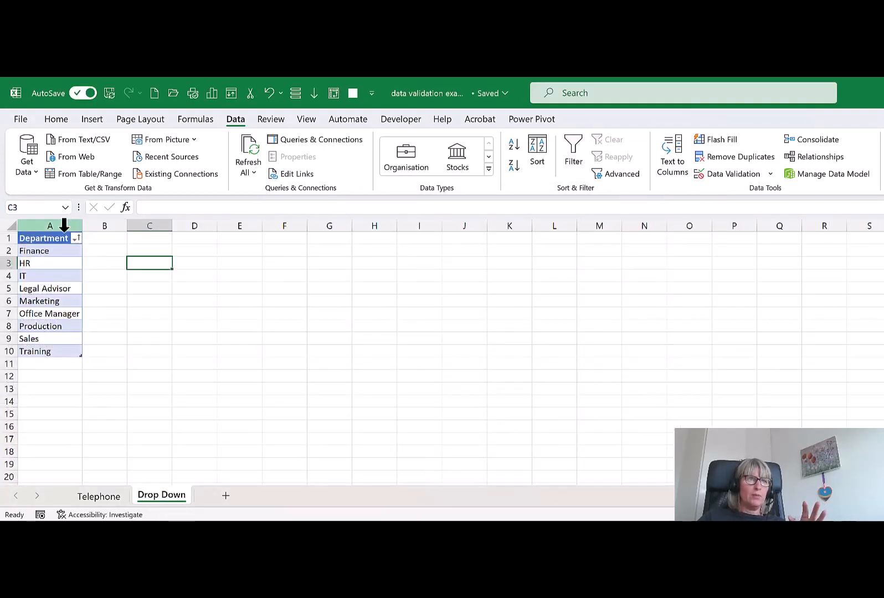
{"action": "left_click", "coordinate": [60, 233]}
{"action": "key", "text": "ctrl+c"}
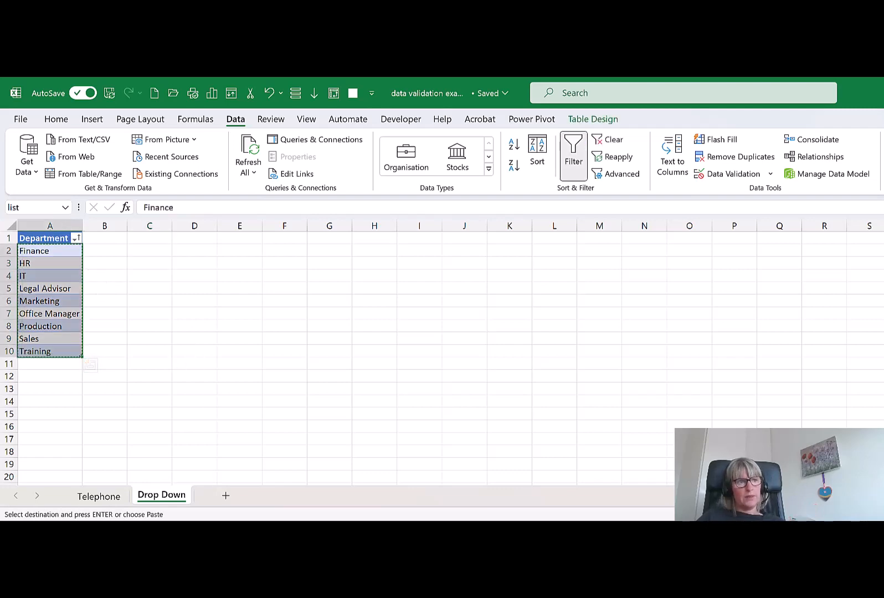
{"action": "left_click", "coordinate": [102, 497]}
{"action": "left_click", "coordinate": [551, 254]}
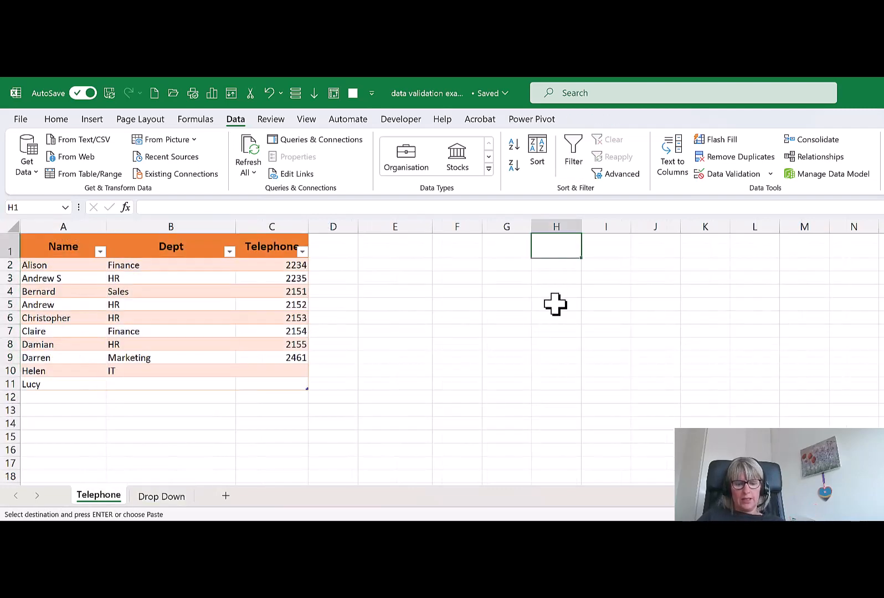
{"action": "key", "text": "ctrl+v"}
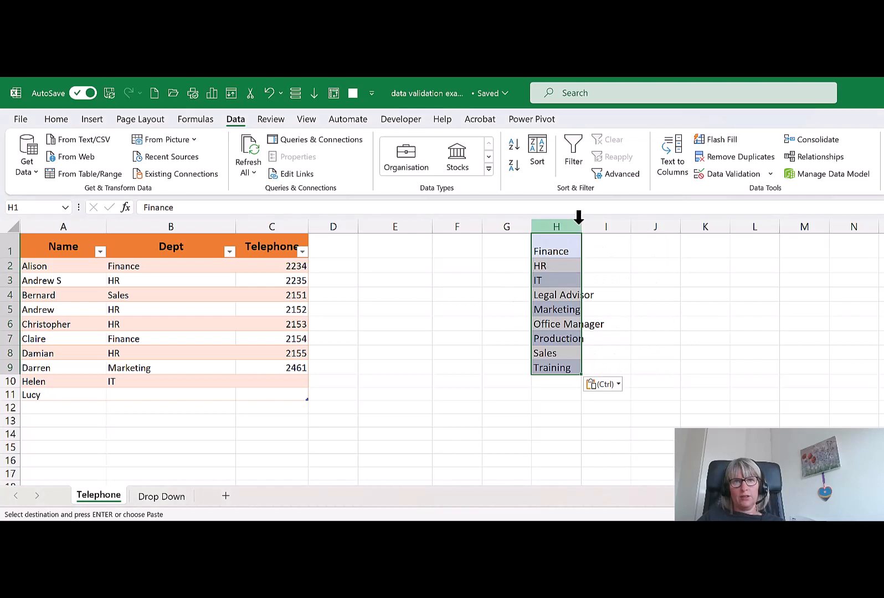
{"action": "double_click", "coordinate": [581, 227]}
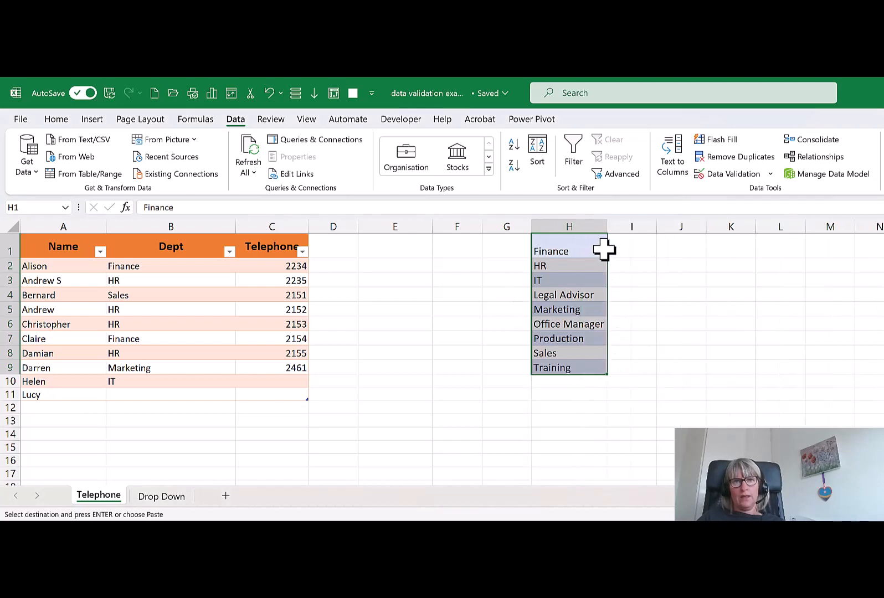
Move the copied department names down to H2:H10 and enter the heading Department in H1.
{"action": "mouse_move", "coordinate": [607, 252]}
{"action": "left_mouse_down"}
{"action": "mouse_move", "coordinate": [615, 280]}
{"action": "mouse_move", "coordinate": [609, 271]}
{"action": "left_mouse_up"}
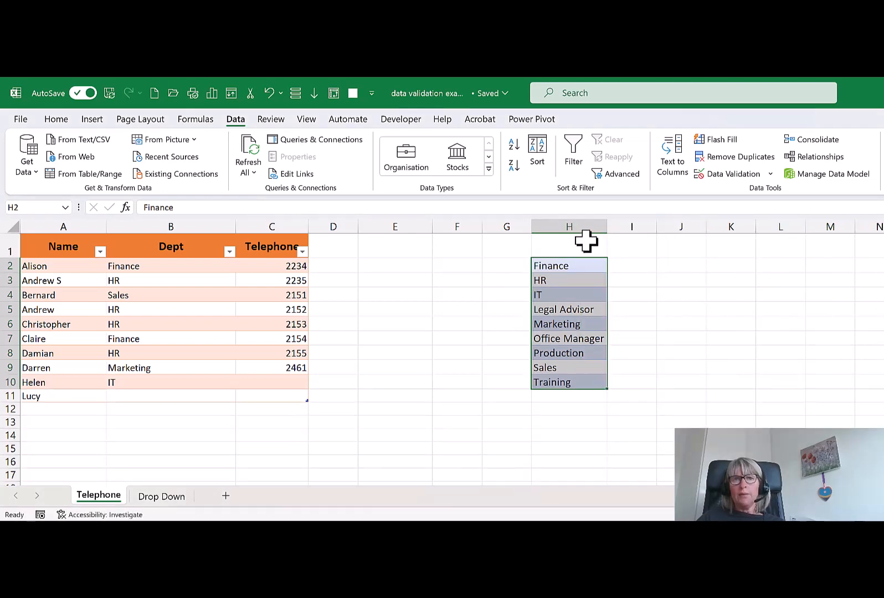
{"action": "left_click", "coordinate": [586, 240]}
{"action": "type", "text": "De"}
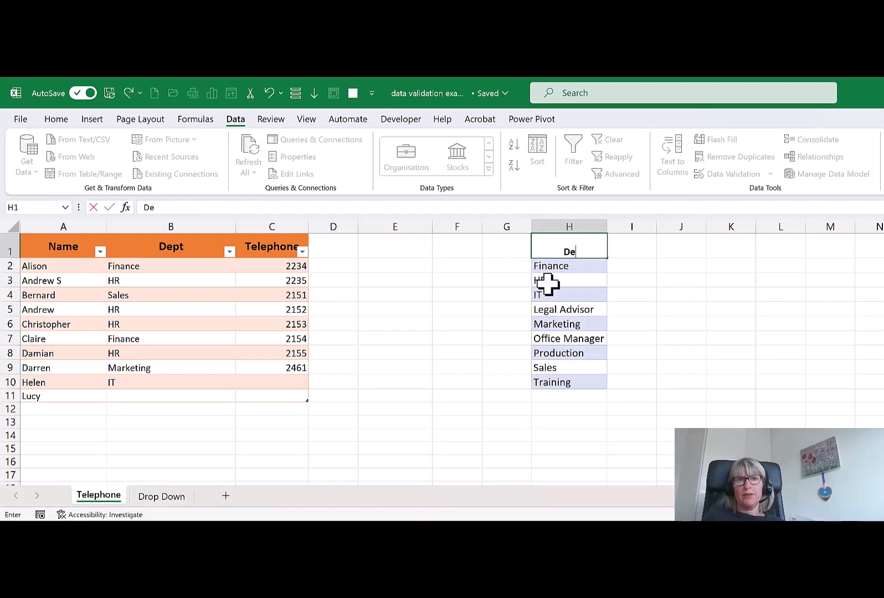
{"action": "type", "text": "partment"}
{"action": "key", "text": "Return"}
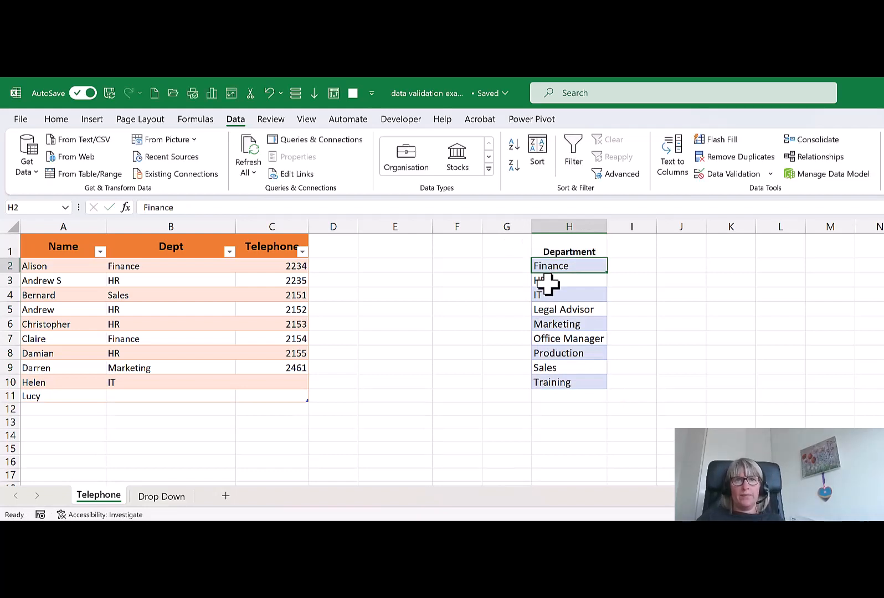
{"action": "left_click", "coordinate": [585, 241]}
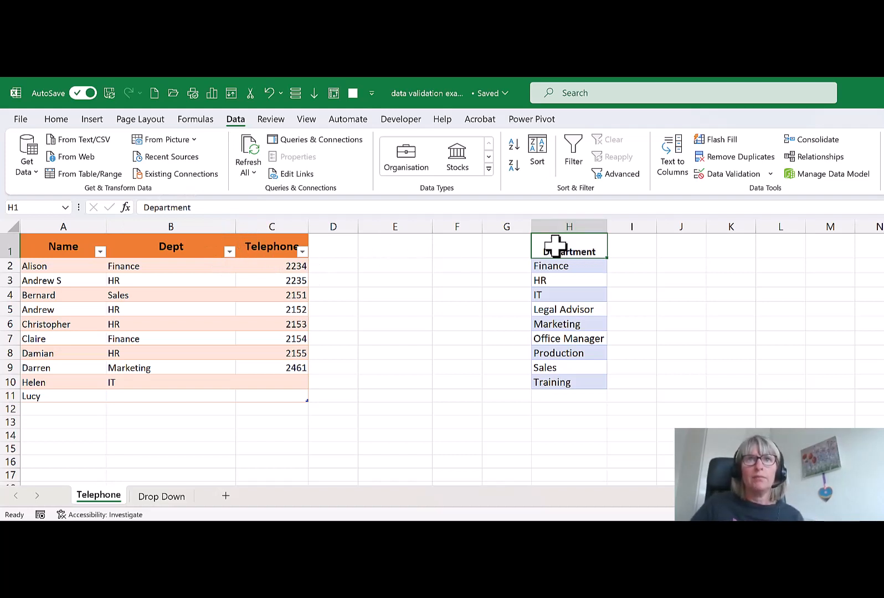
{"action": "left_click", "coordinate": [143, 233]}
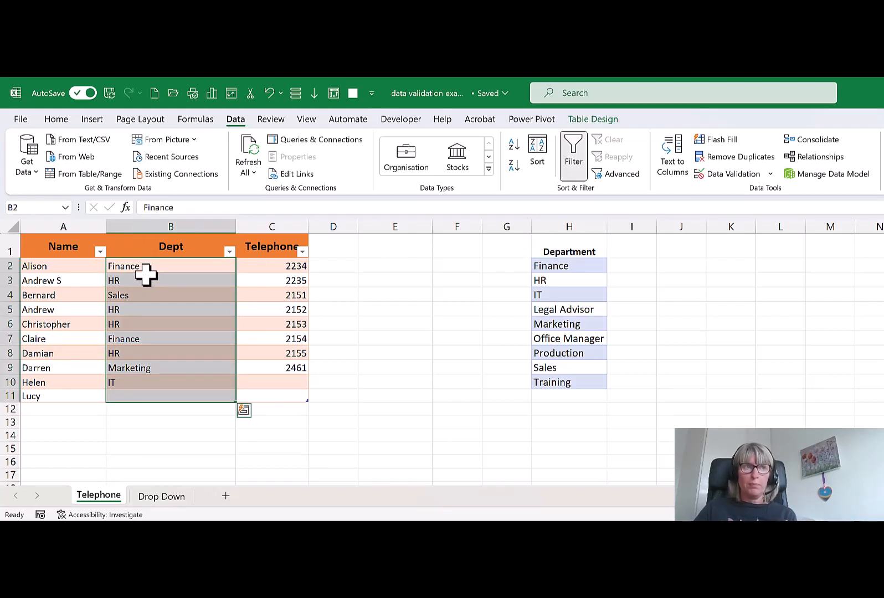
{"action": "left_click", "coordinate": [729, 176]}
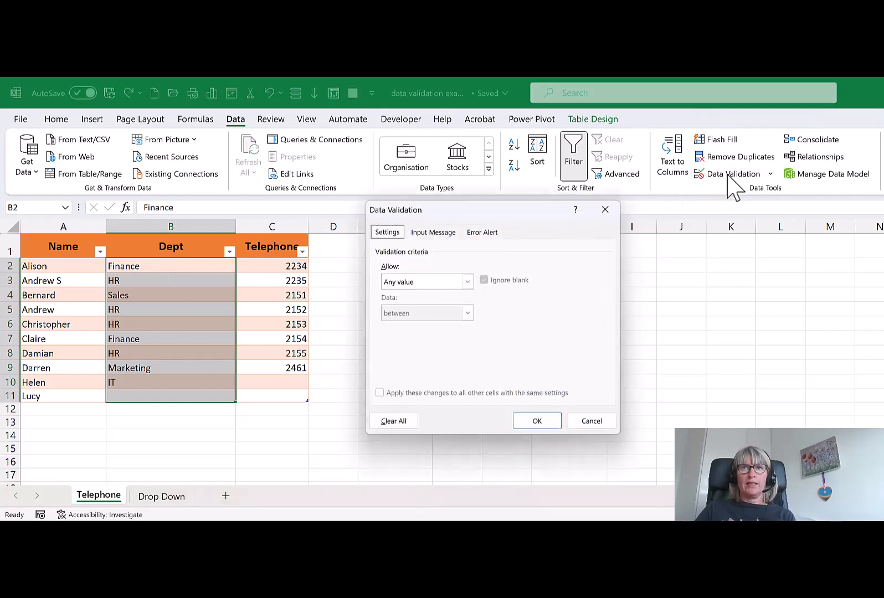
{"action": "left_click", "coordinate": [467, 281]}
{"action": "left_click", "coordinate": [398, 324]}
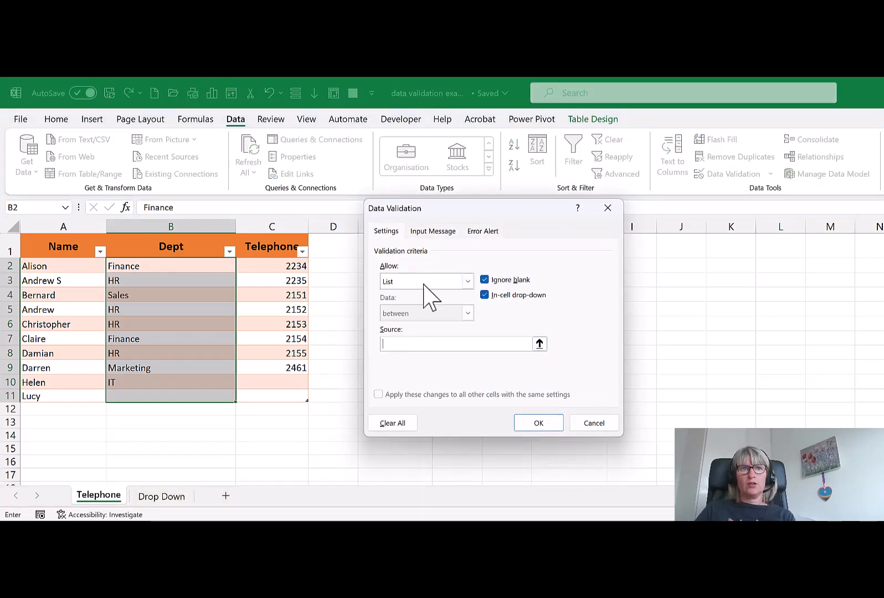
{"action": "left_click_drag", "start_coordinate": [453, 216], "coordinate": [207, 257]}
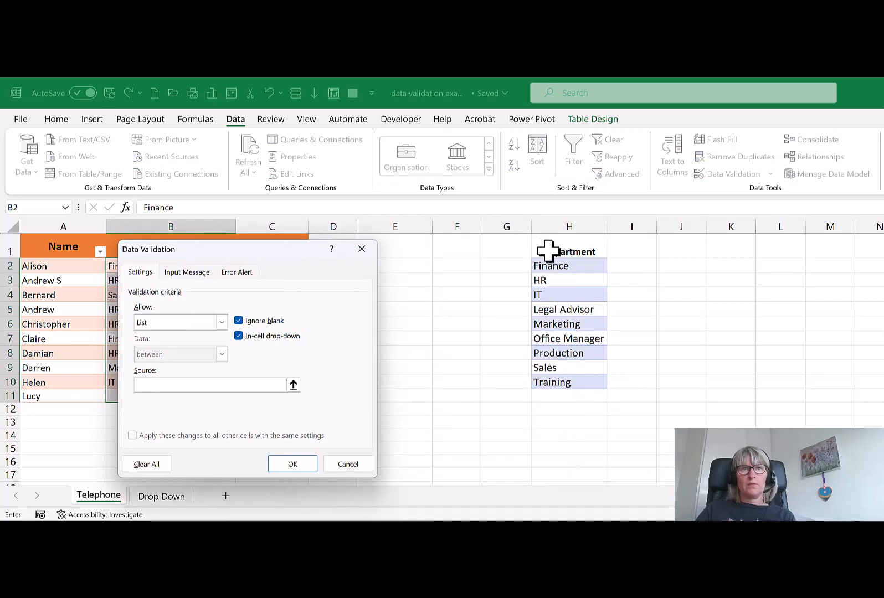
{"action": "left_click_drag", "start_coordinate": [548, 250], "coordinate": [551, 368]}
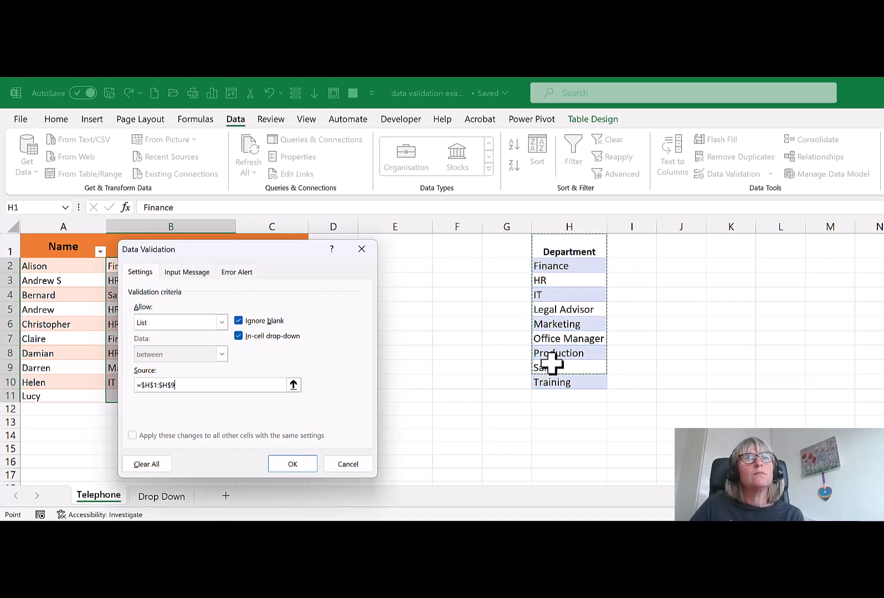
{"action": "left_click", "coordinate": [349, 464]}
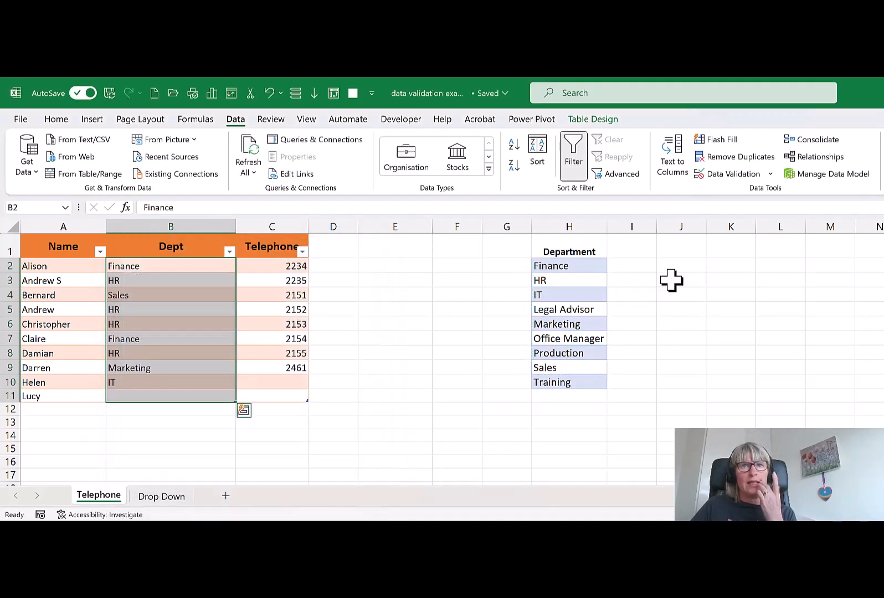
Convert the department list in H1:H10 into a table with headers and name the table dept.
{"action": "left_click", "coordinate": [593, 295]}
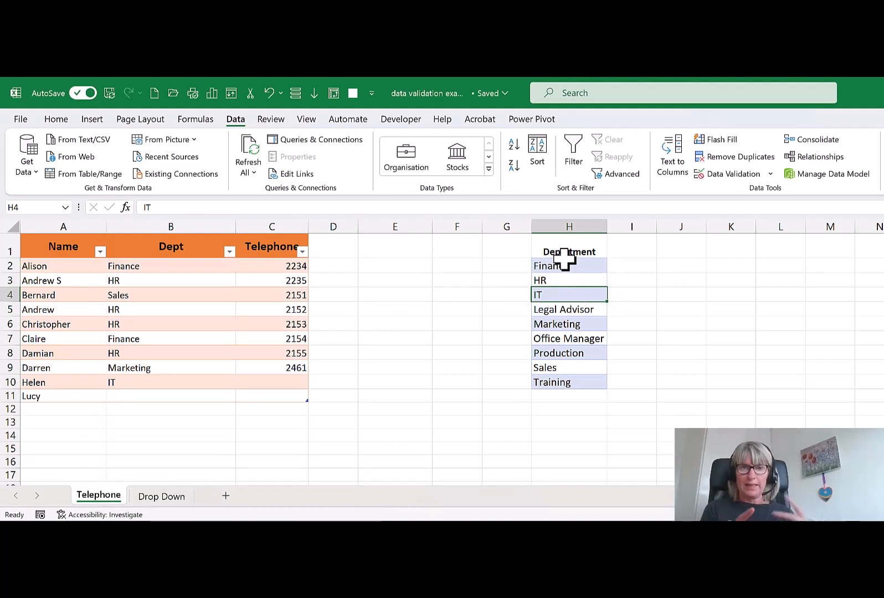
{"action": "key", "text": "ctrl+t"}
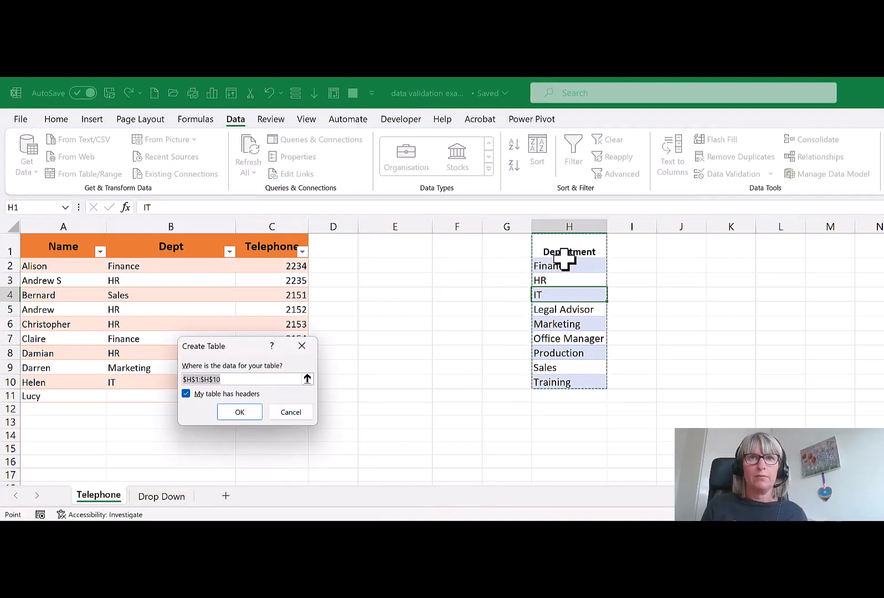
{"action": "key", "text": "Return"}
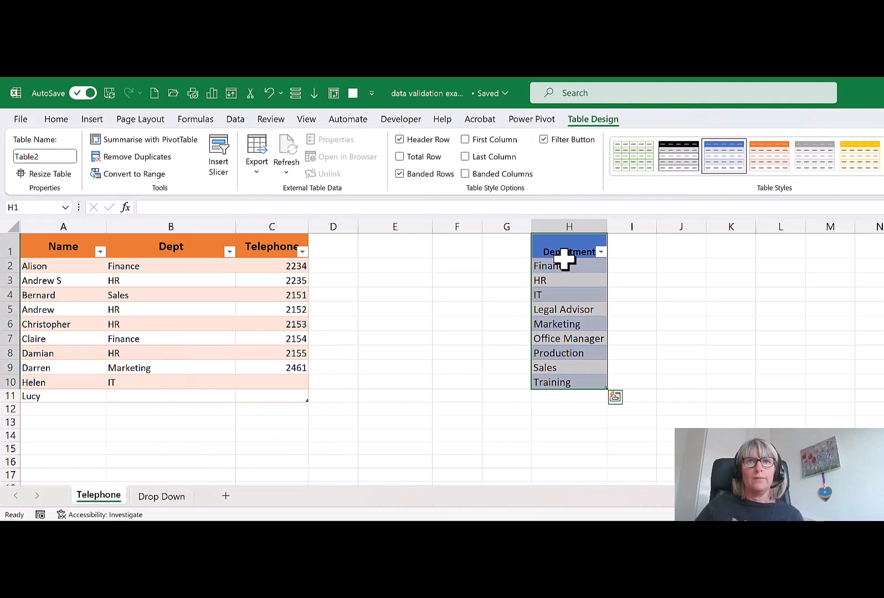
{"action": "left_click", "coordinate": [57, 157]}
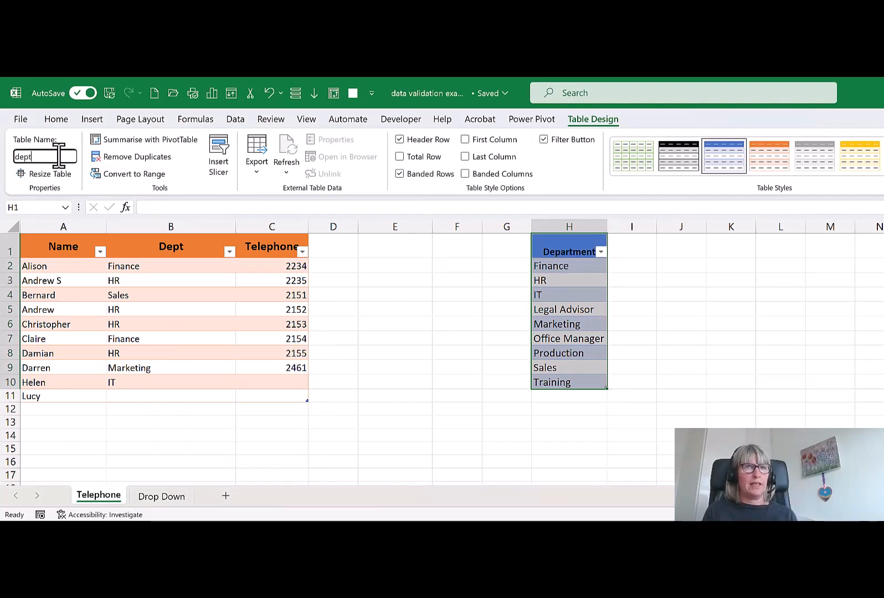
{"action": "key", "text": "Return"}
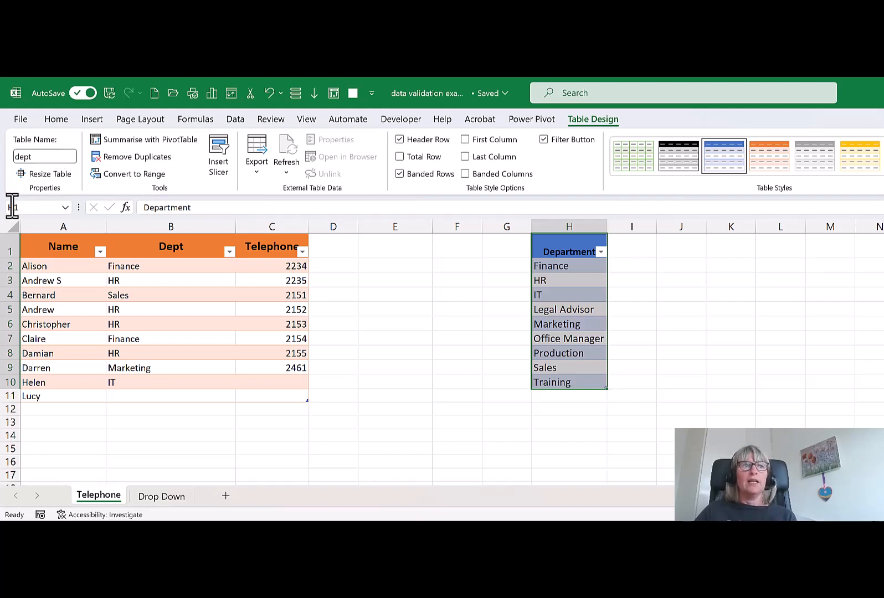
Apply list data validation to the Dept cells B2:B11 with =$H$2:$H$10 as the source.
{"action": "left_click", "coordinate": [157, 309]}
{"action": "left_click", "coordinate": [143, 233]}
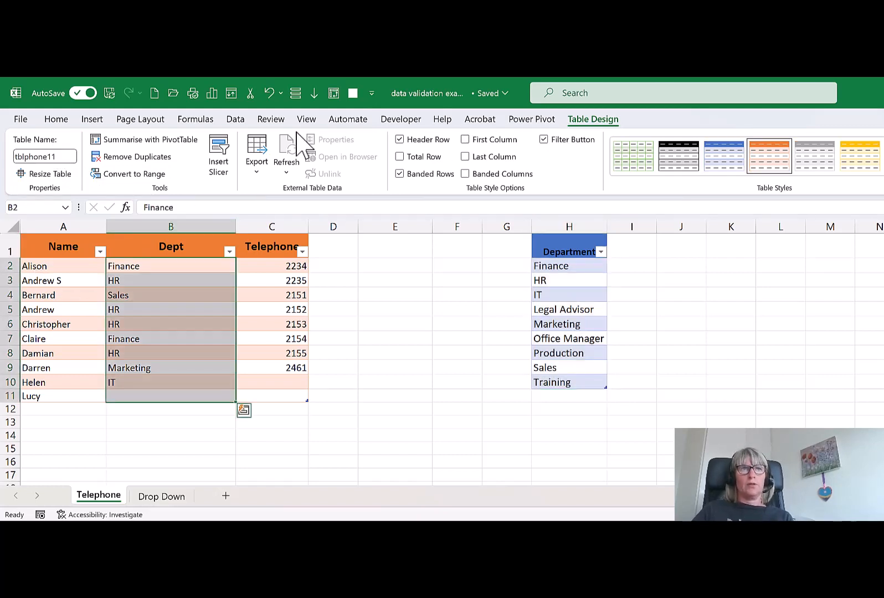
{"action": "left_click", "coordinate": [235, 121]}
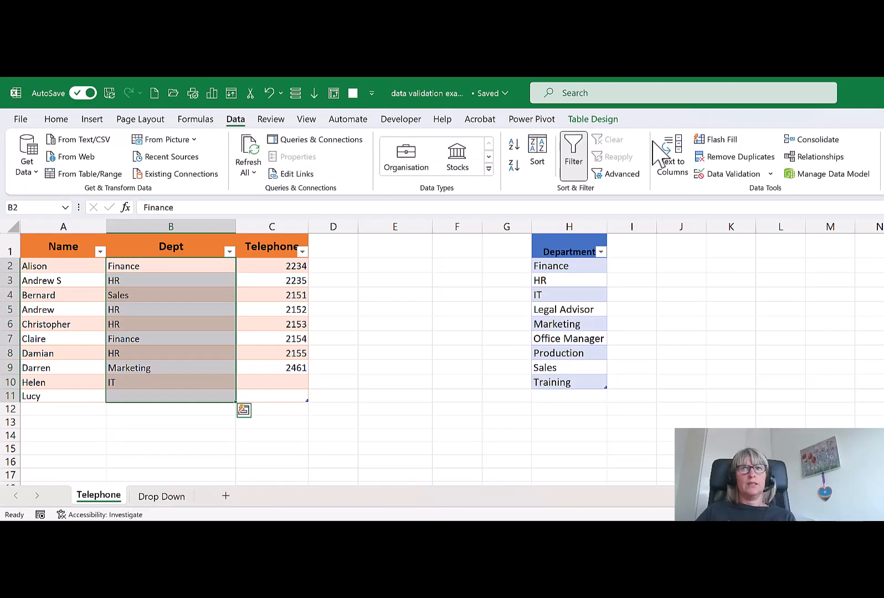
{"action": "left_click", "coordinate": [731, 175]}
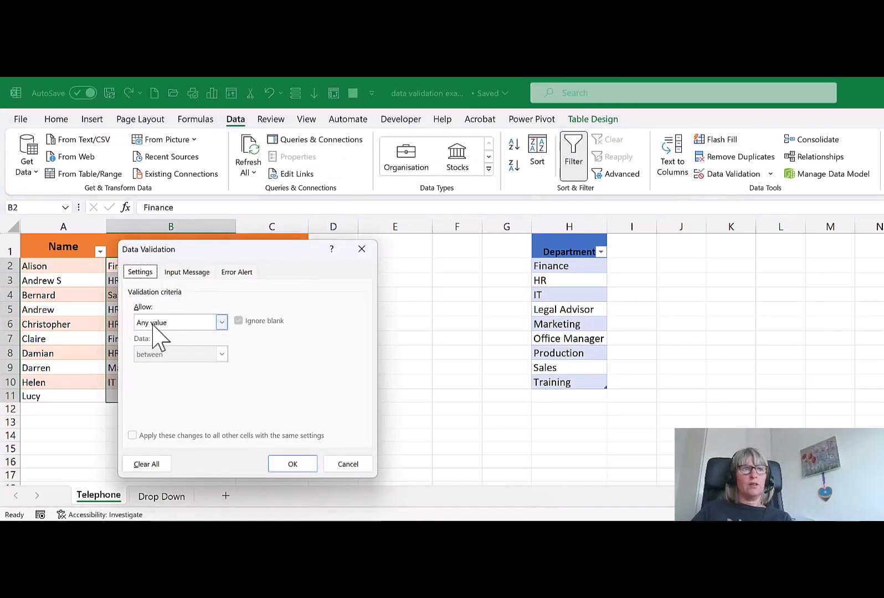
{"action": "left_click", "coordinate": [221, 323]}
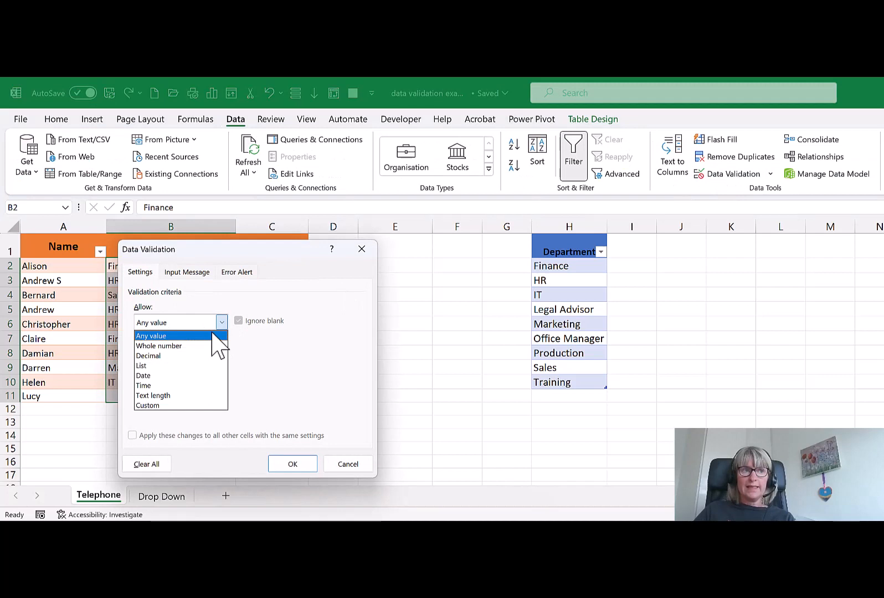
{"action": "left_click", "coordinate": [181, 364]}
{"action": "left_click", "coordinate": [176, 384]}
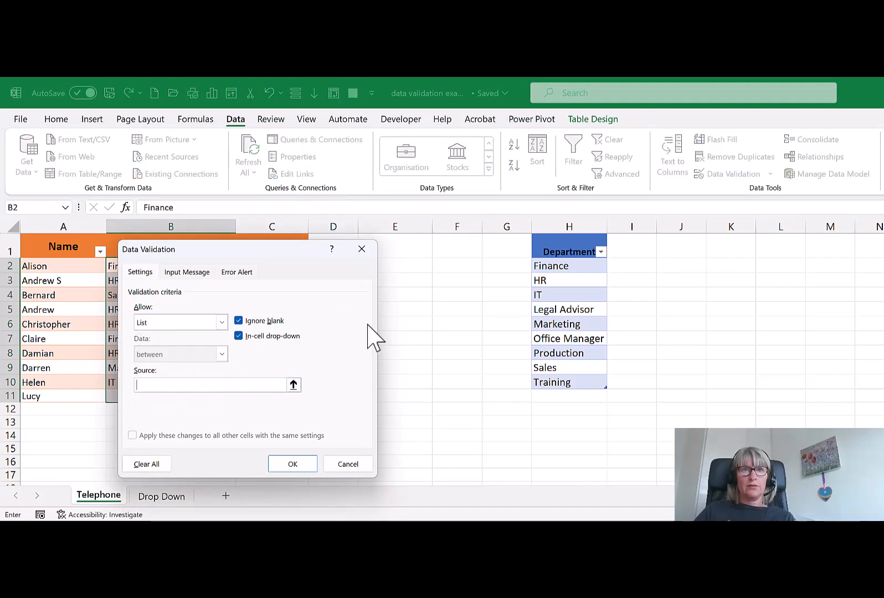
{"action": "left_click_drag", "start_coordinate": [548, 267], "coordinate": [545, 383]}
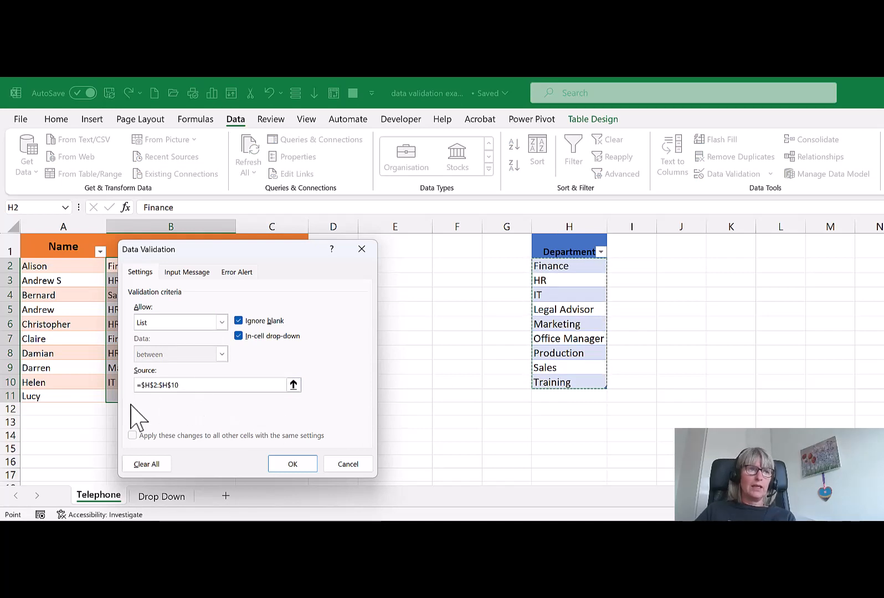
{"action": "left_click", "coordinate": [293, 468]}
Choose Legal Advisor from the department drop-down list in B11.
{"action": "left_click", "coordinate": [124, 396]}
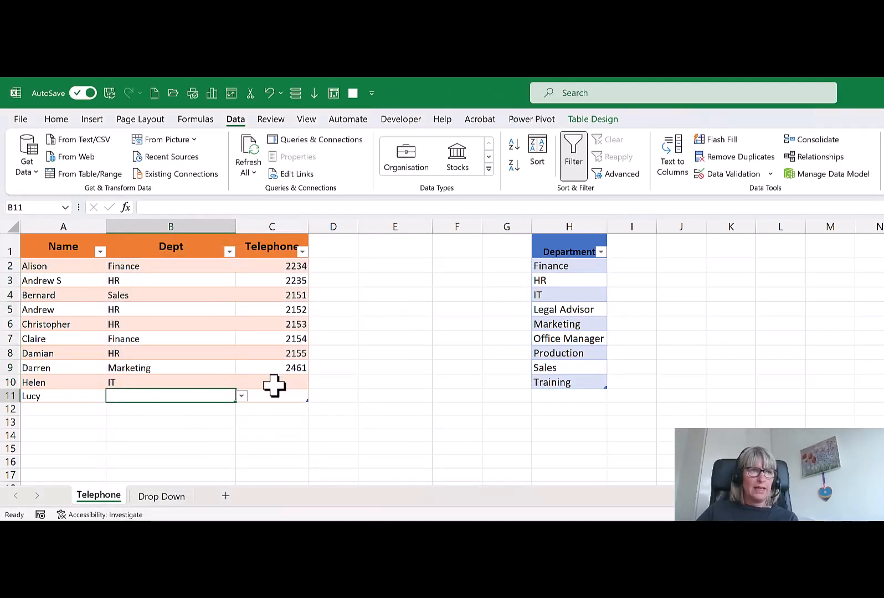
{"action": "left_click", "coordinate": [242, 398]}
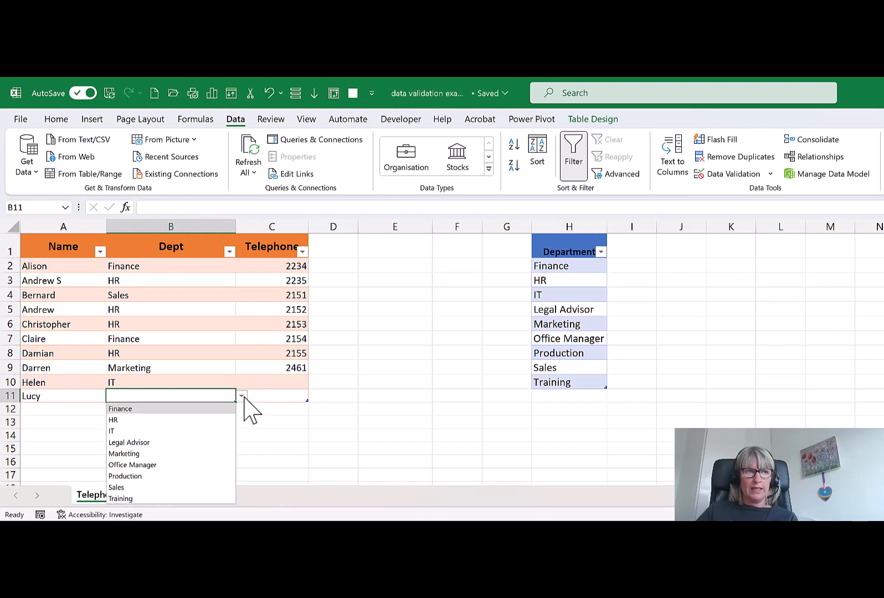
{"action": "left_click", "coordinate": [210, 443]}
{"action": "left_click", "coordinate": [93, 409]}
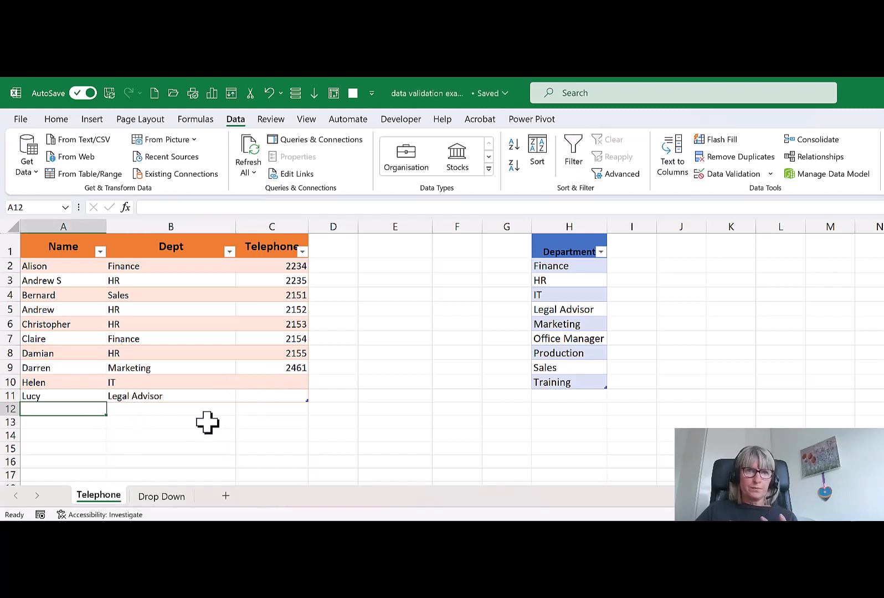
Add Business Planning to the end of the department table in H11.
{"action": "left_click", "coordinate": [550, 396]}
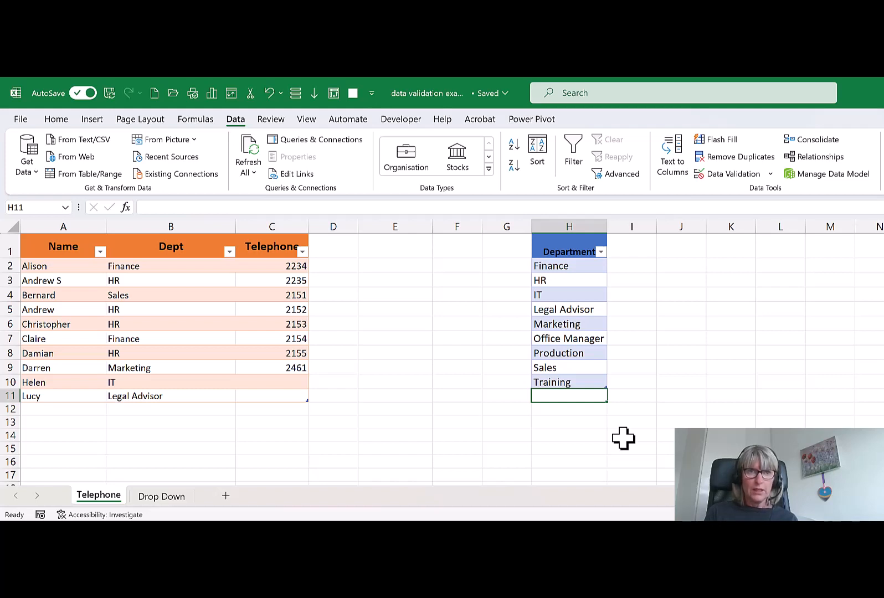
{"action": "type", "text": "Business P"}
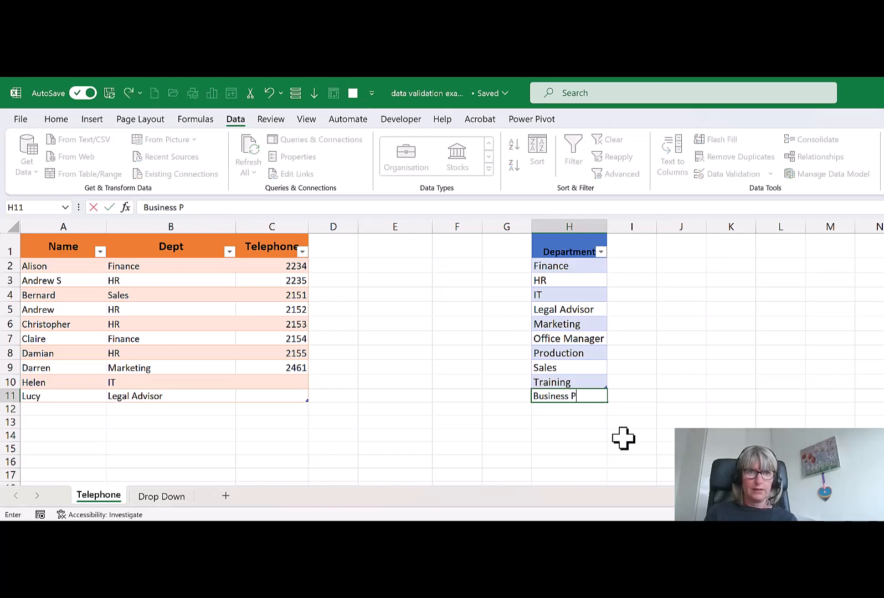
{"action": "type", "text": "lanning"}
{"action": "key", "text": "Return"}
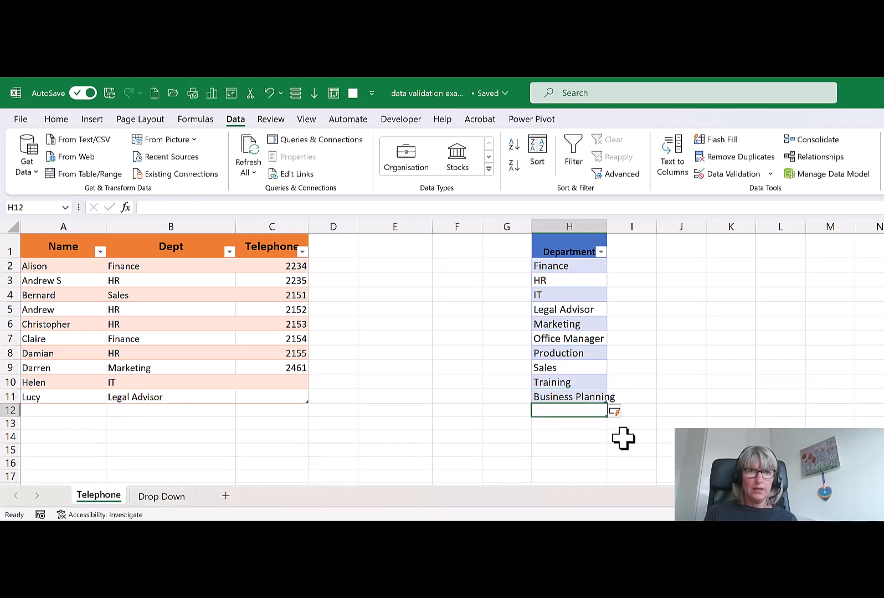
Add a table row with a new person's name in A12 and choose Business Planning from the drop-down in B12.
{"action": "left_click", "coordinate": [82, 410]}
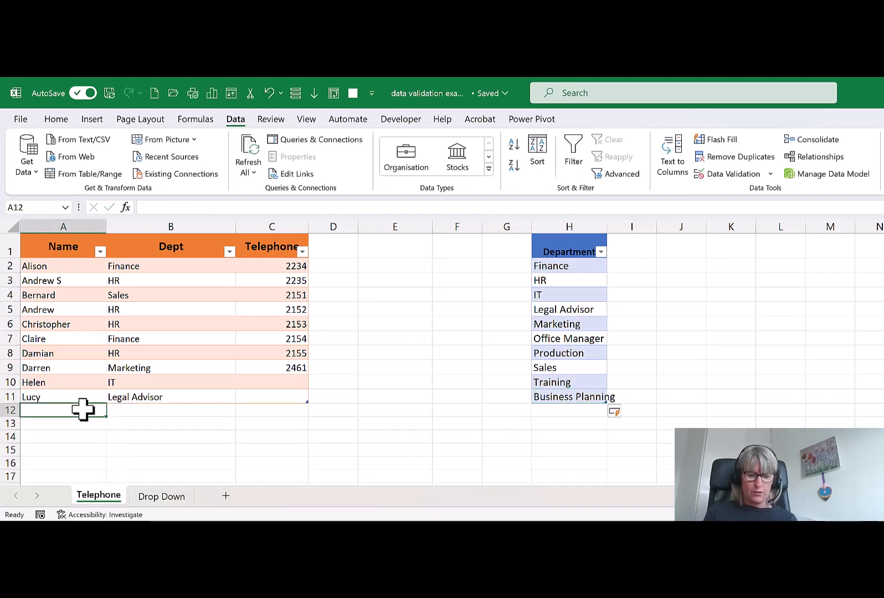
{"action": "type", "text": "Jo"}
{"action": "key", "text": "Tab"}
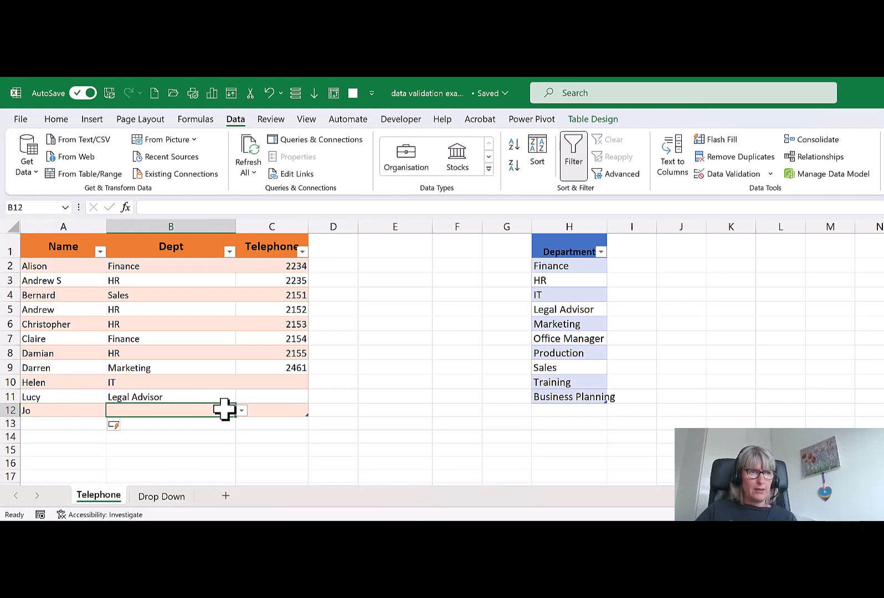
{"action": "left_click", "coordinate": [241, 411]}
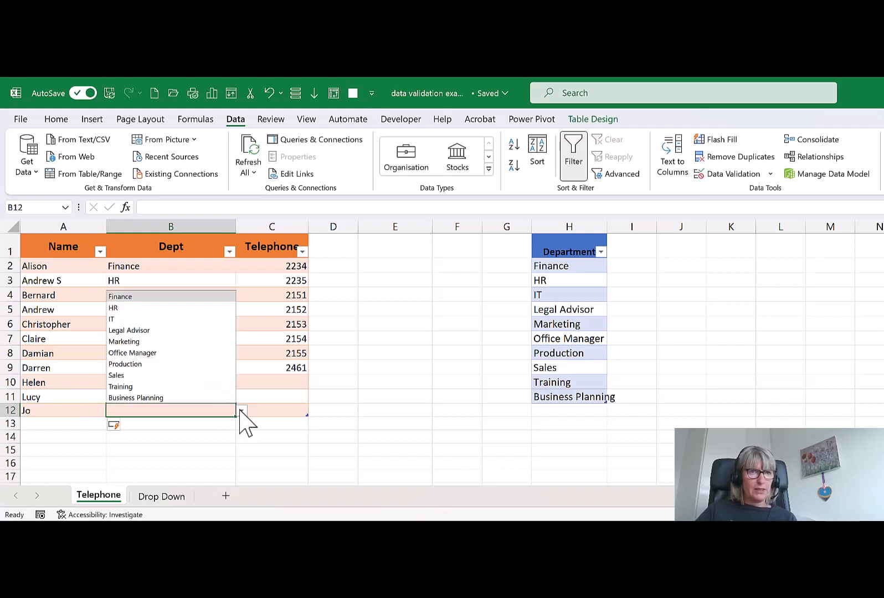
{"action": "left_click", "coordinate": [124, 397]}
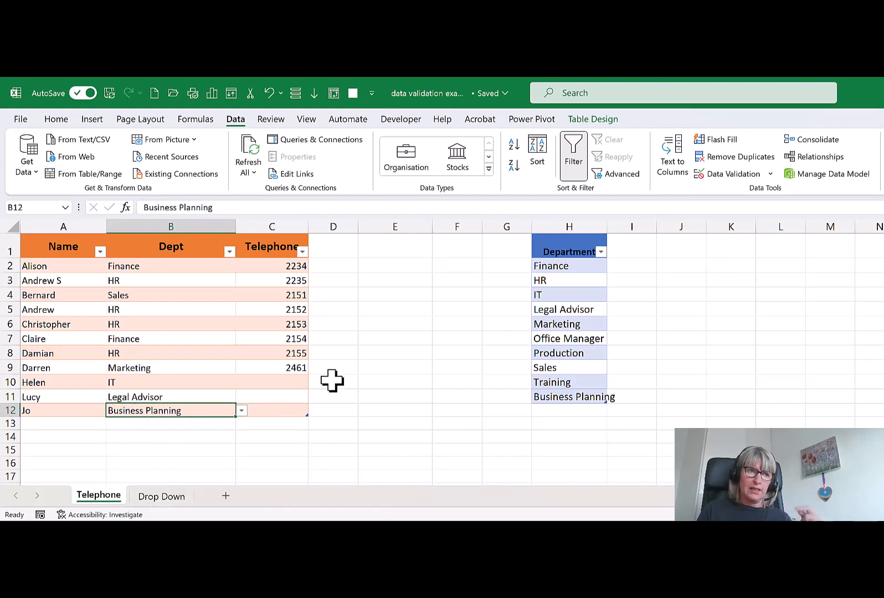
Look at the department list on the Drop Down sheet and fit column H on the Telephone sheet to its contents.
{"action": "left_click", "coordinate": [162, 500]}
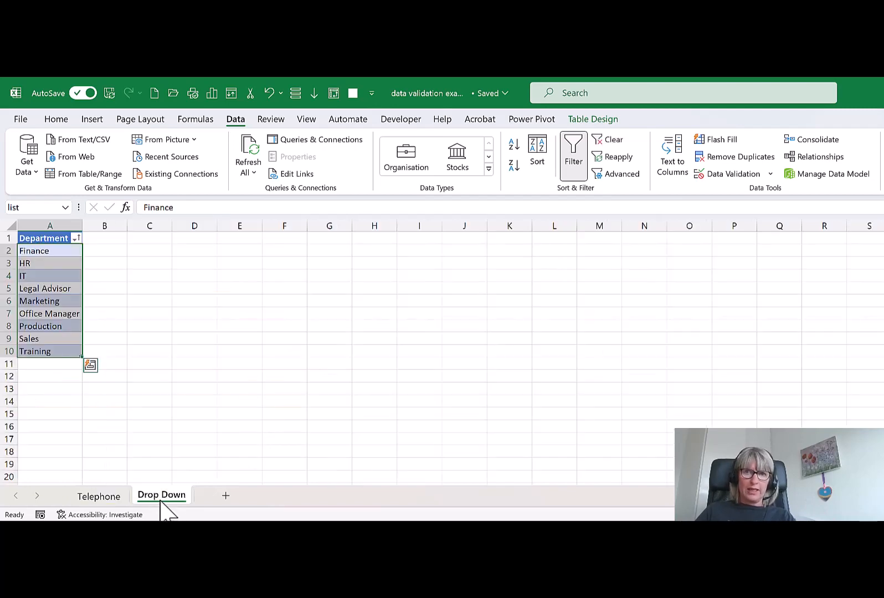
{"action": "left_click", "coordinate": [98, 497]}
{"action": "left_click", "coordinate": [114, 326]}
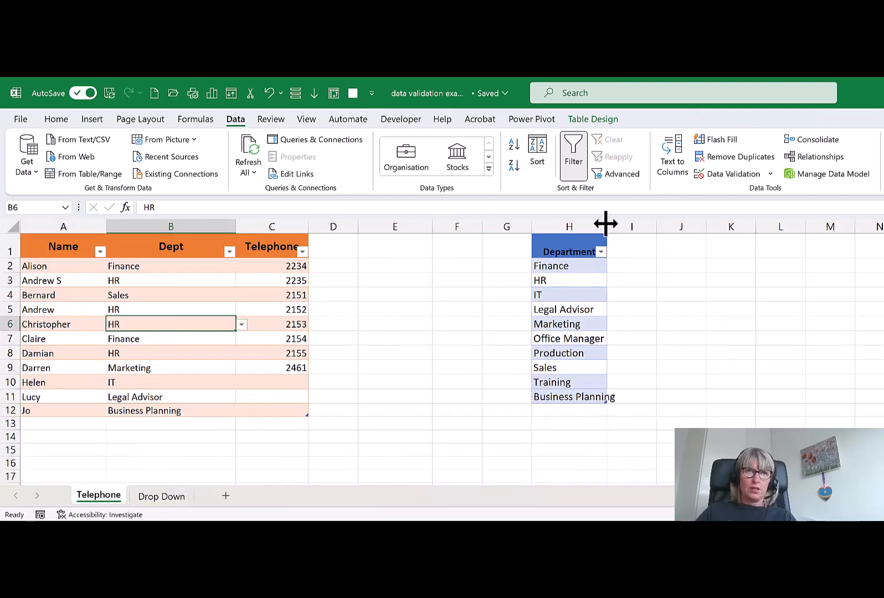
{"action": "double_click", "coordinate": [605, 227]}
Check the list source in the data validation settings of the whole Dept column, leaving them as they are.
{"action": "left_click", "coordinate": [219, 340]}
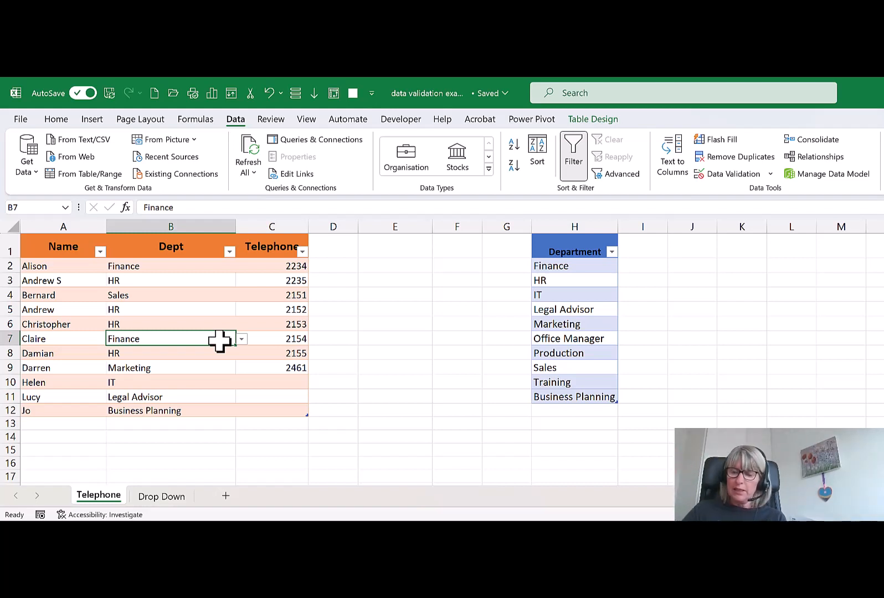
{"action": "left_click", "coordinate": [136, 227]}
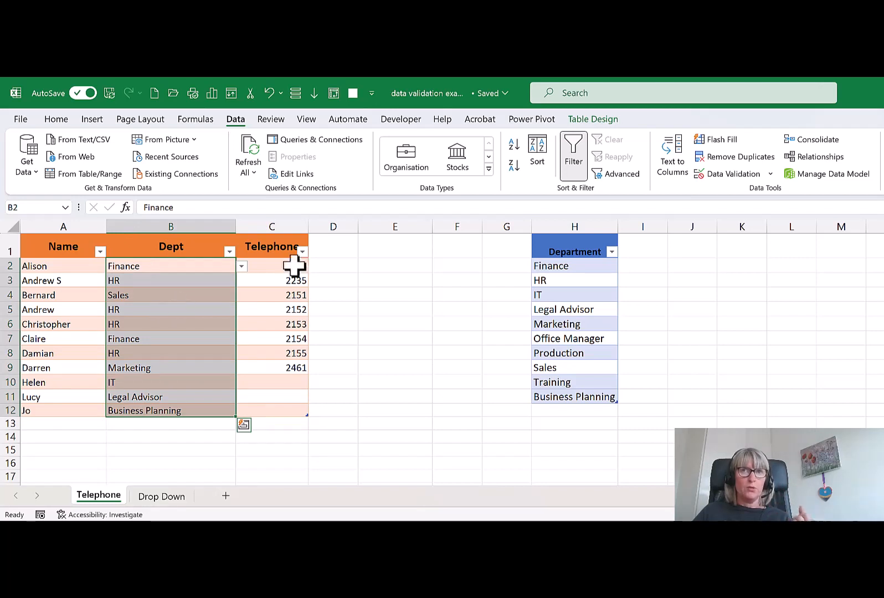
{"action": "left_click", "coordinate": [738, 175]}
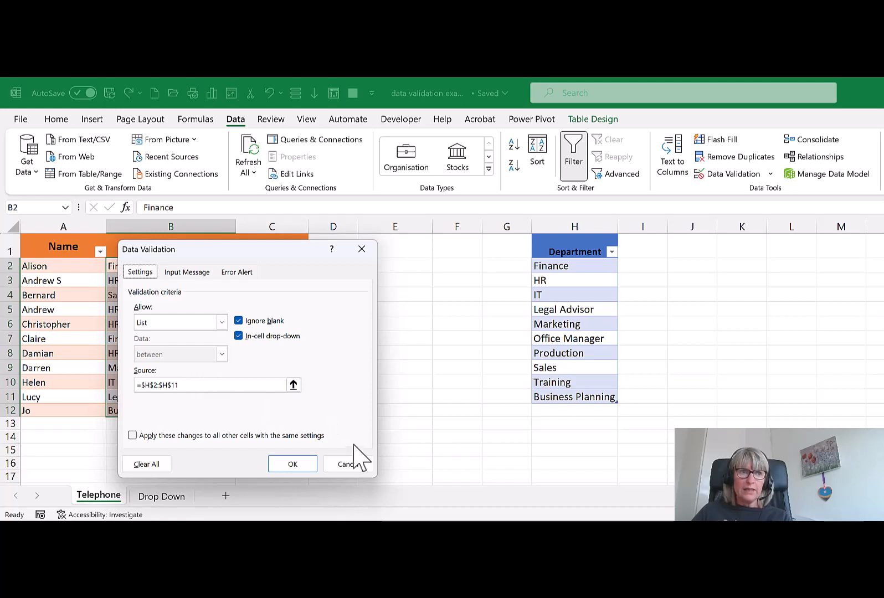
{"action": "left_click", "coordinate": [350, 466]}
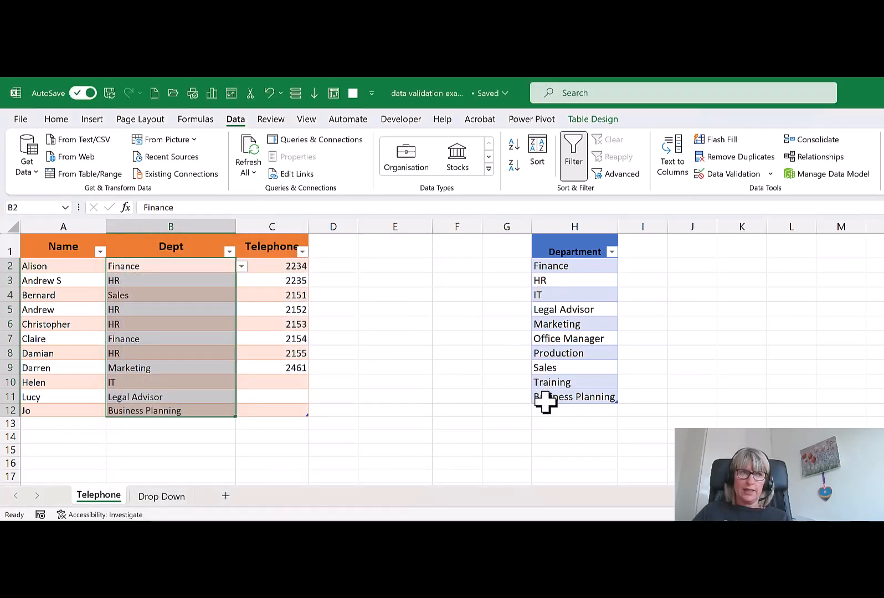
{"action": "left_click", "coordinate": [219, 369]}
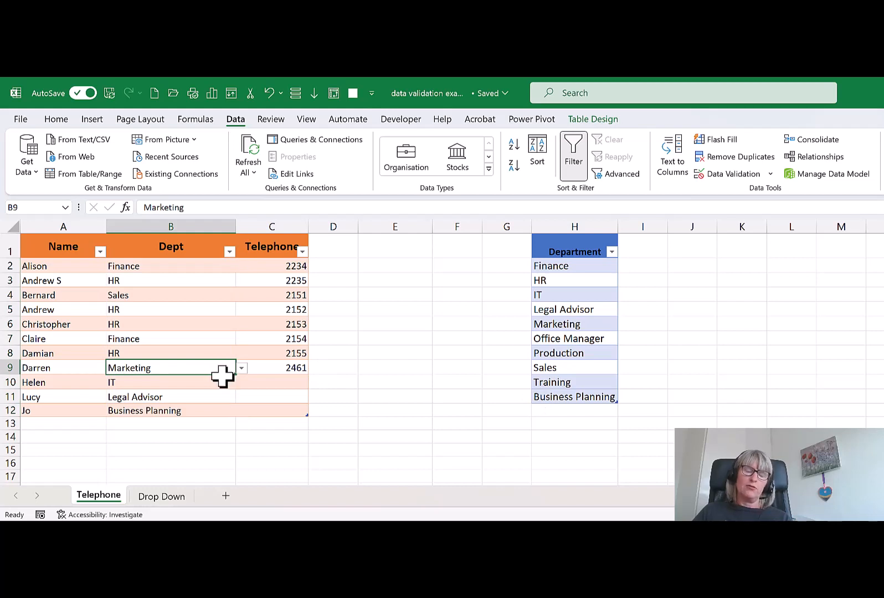